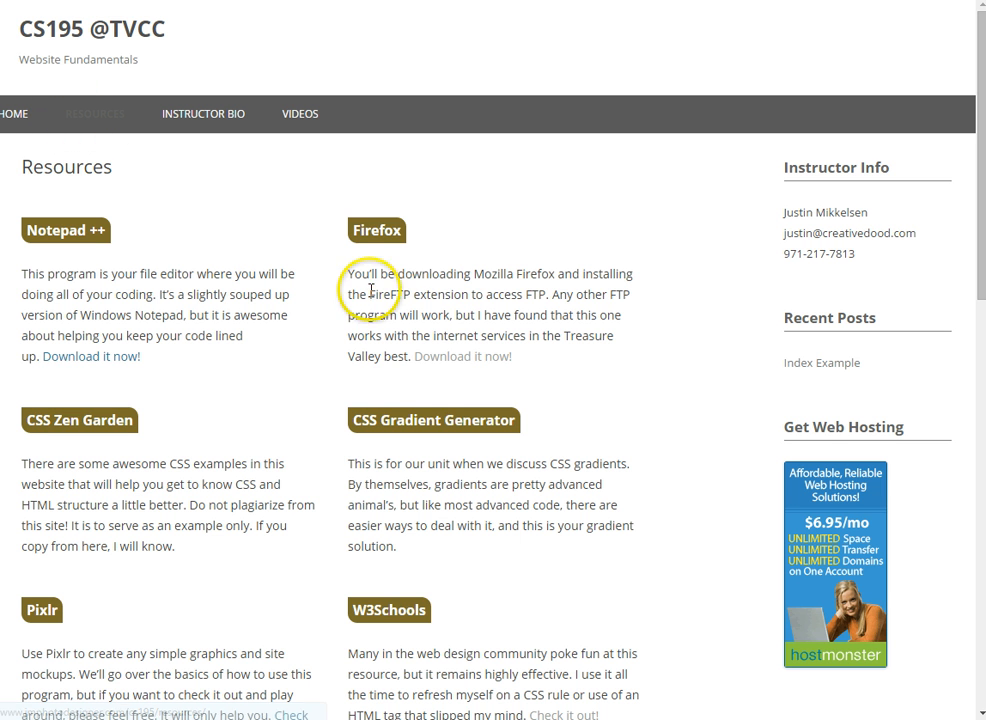
Go to the Firefox download page and start downloading the Firefox Setup Stub installer
click(466, 362)
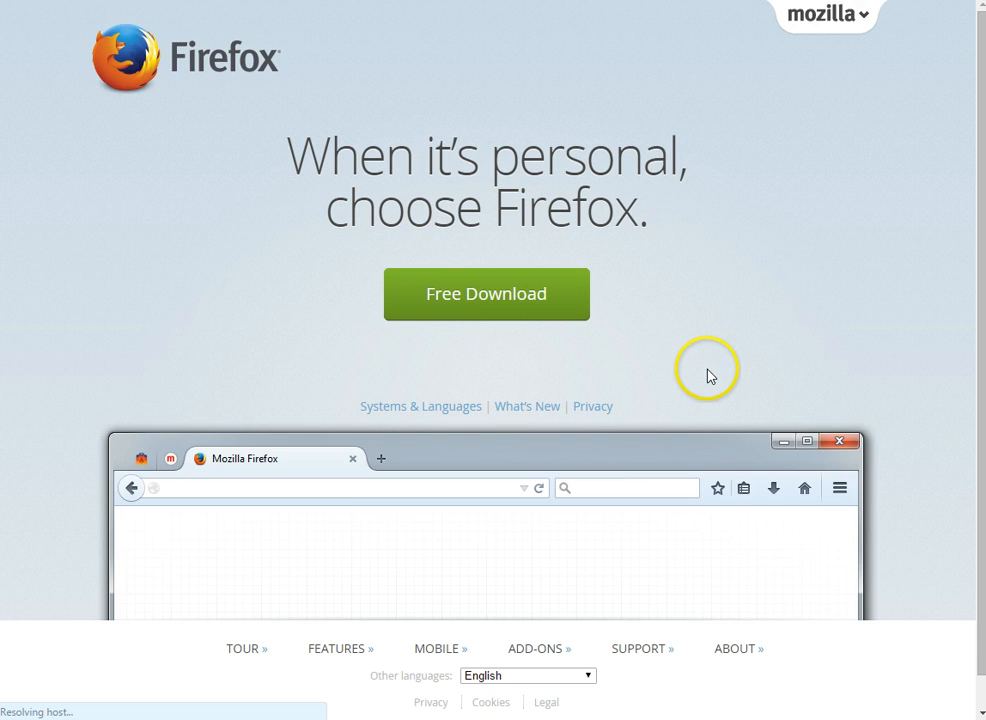
click(502, 291)
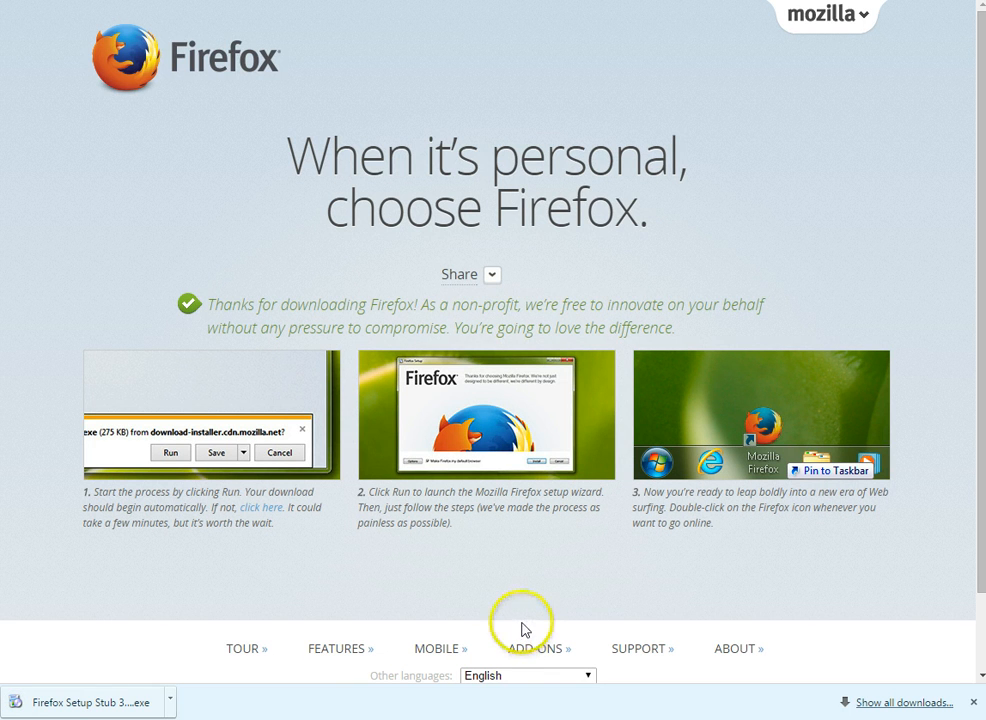
Run the downloaded Firefox Setup Stub, then cancel it without upgrading
click(64, 705)
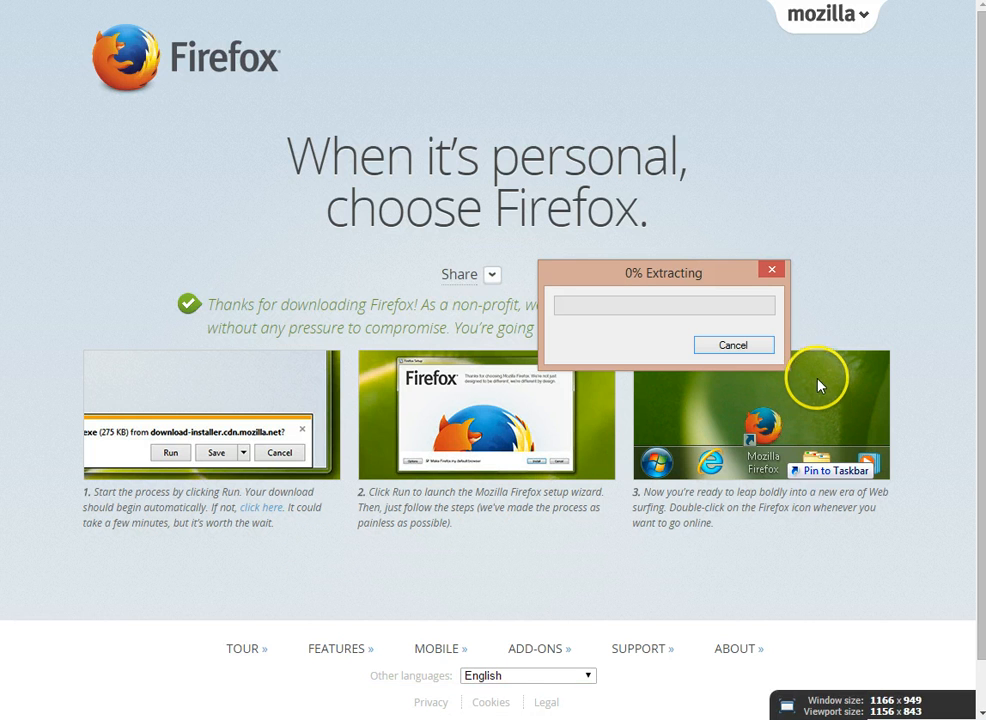
click(766, 352)
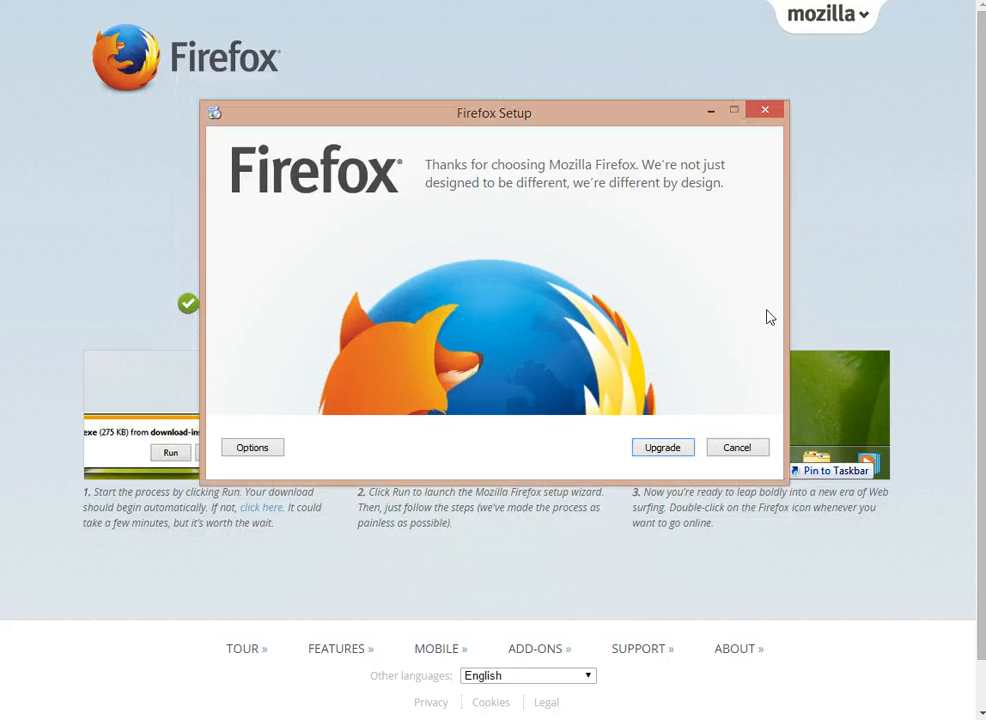
click(472, 121)
click(737, 448)
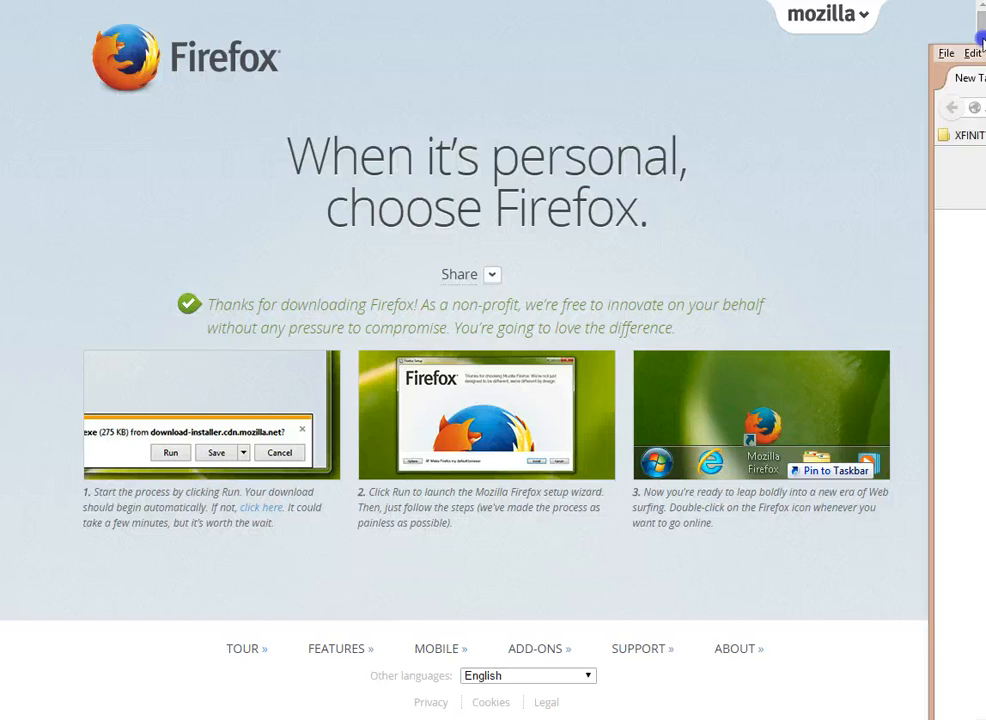
Drag the New Tab Firefox window across and up into full view
drag(981, 38, 609, 25)
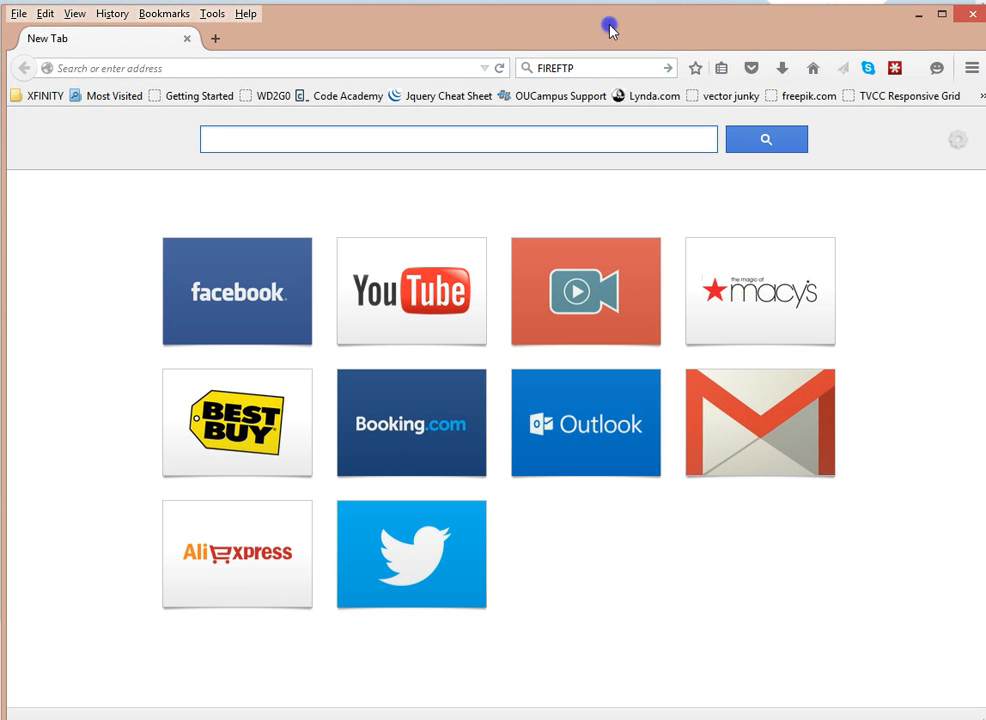
drag(850, 39, 849, 34)
drag(985, 130, 981, 130)
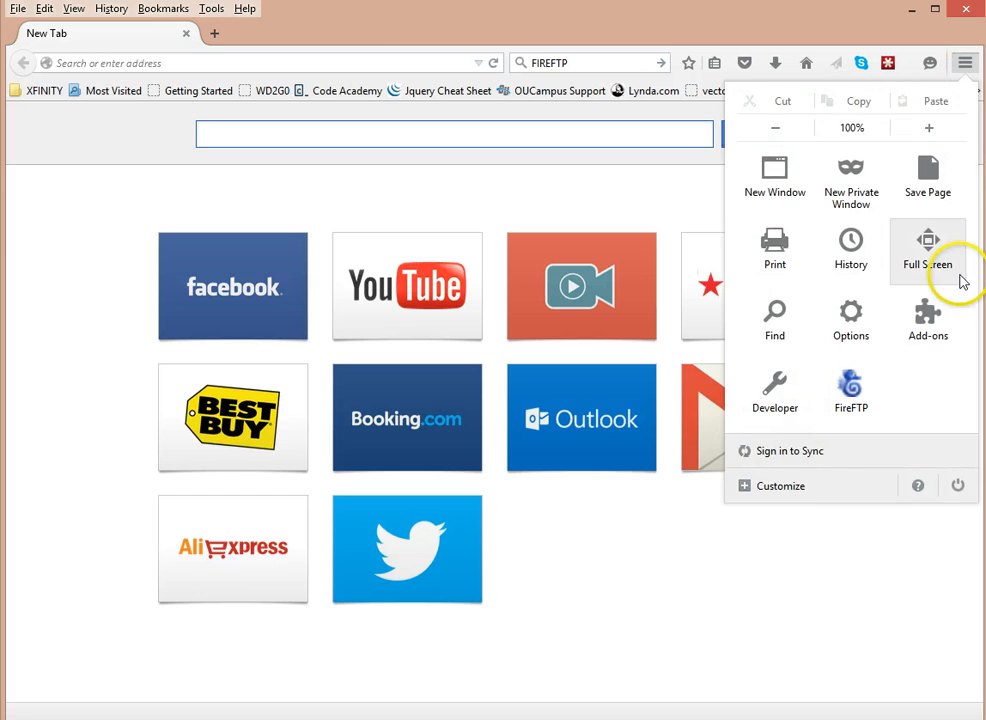
In the Add-ons Manager, search all add-ons for 'fireftp'
click(932, 325)
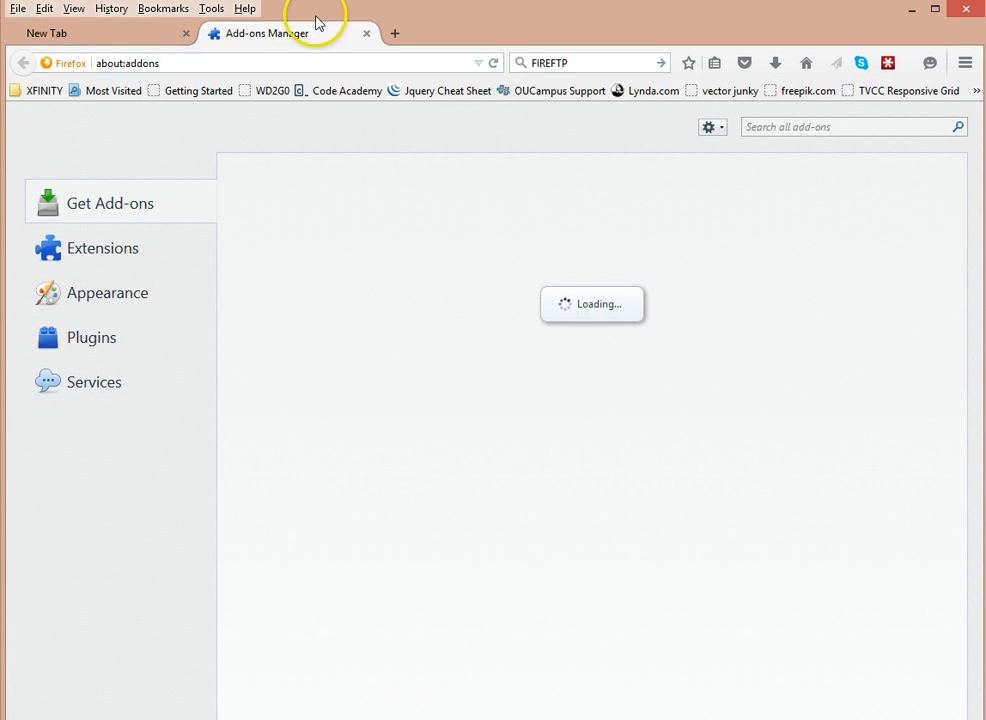
drag(304, 37, 95, 40)
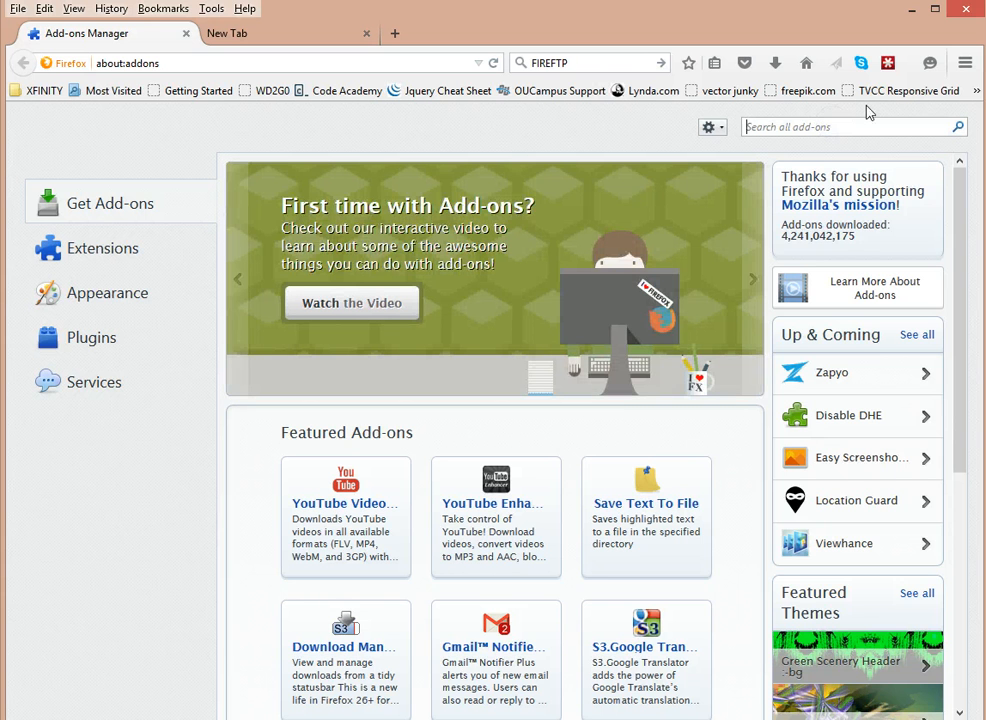
text(fireftp)
key(Return)
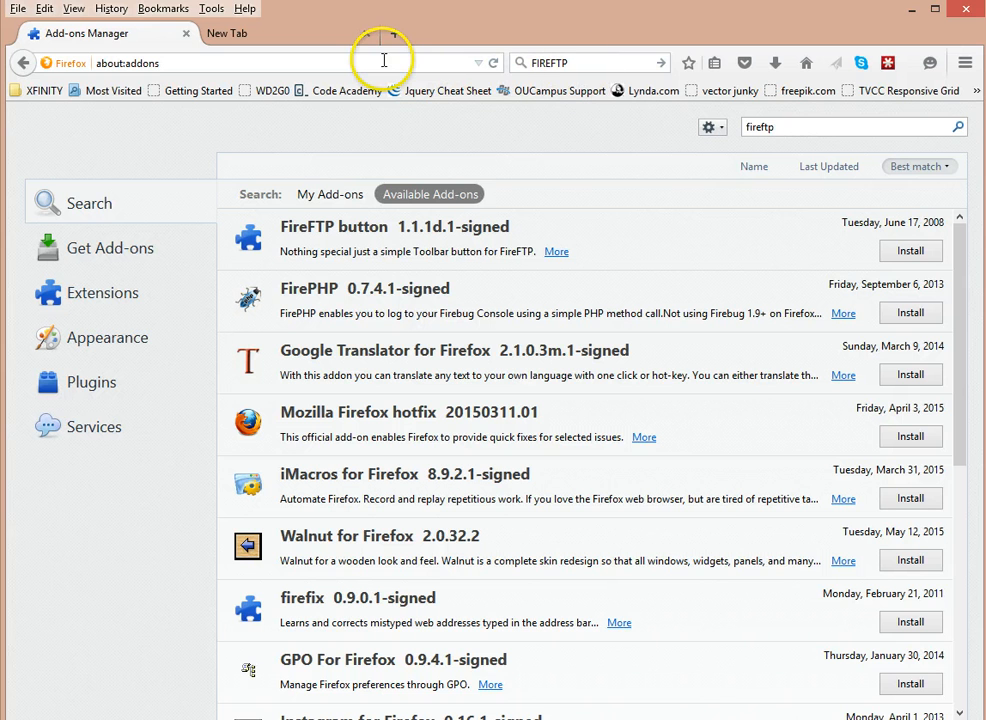
Replace the address bar contents with google.com and load it
click(568, 62)
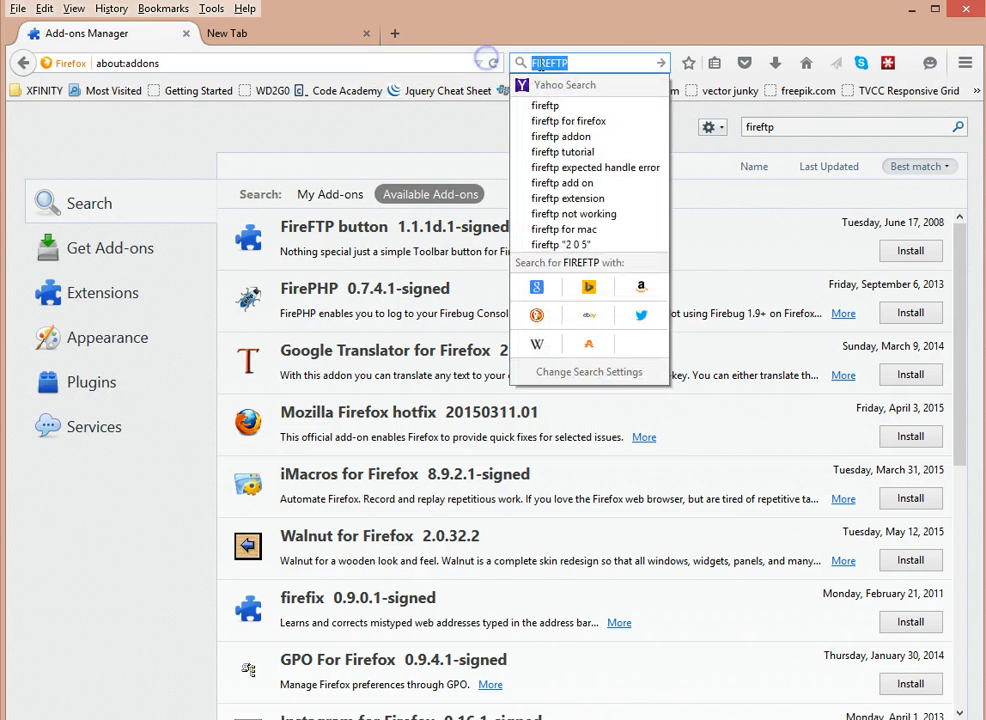
click(413, 67)
click(413, 67)
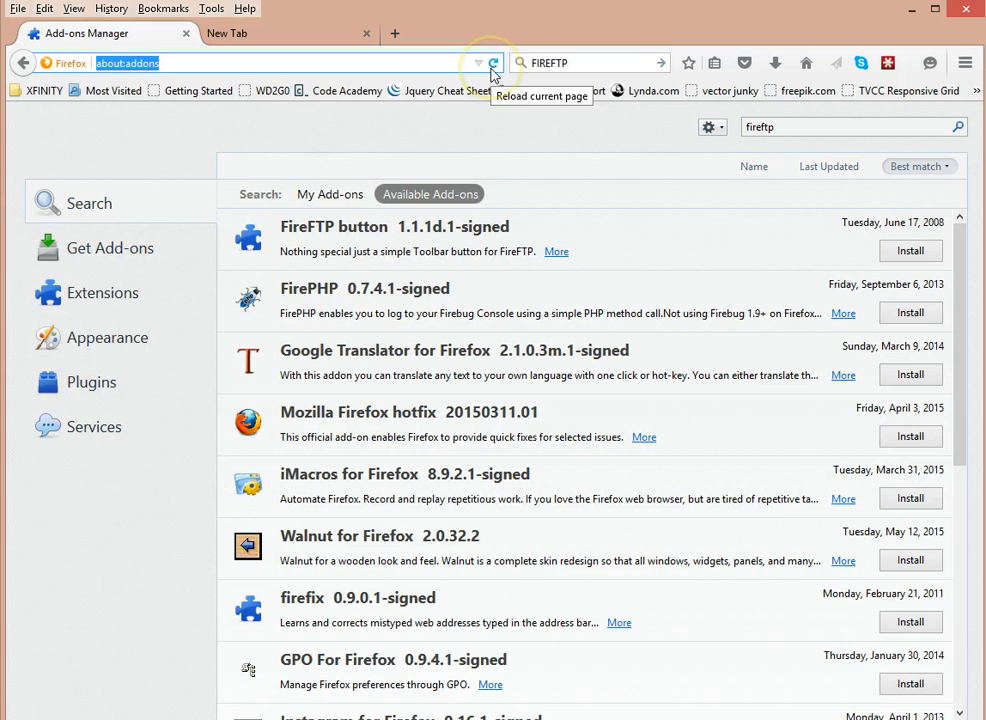
text(google.com/)
key(Return)
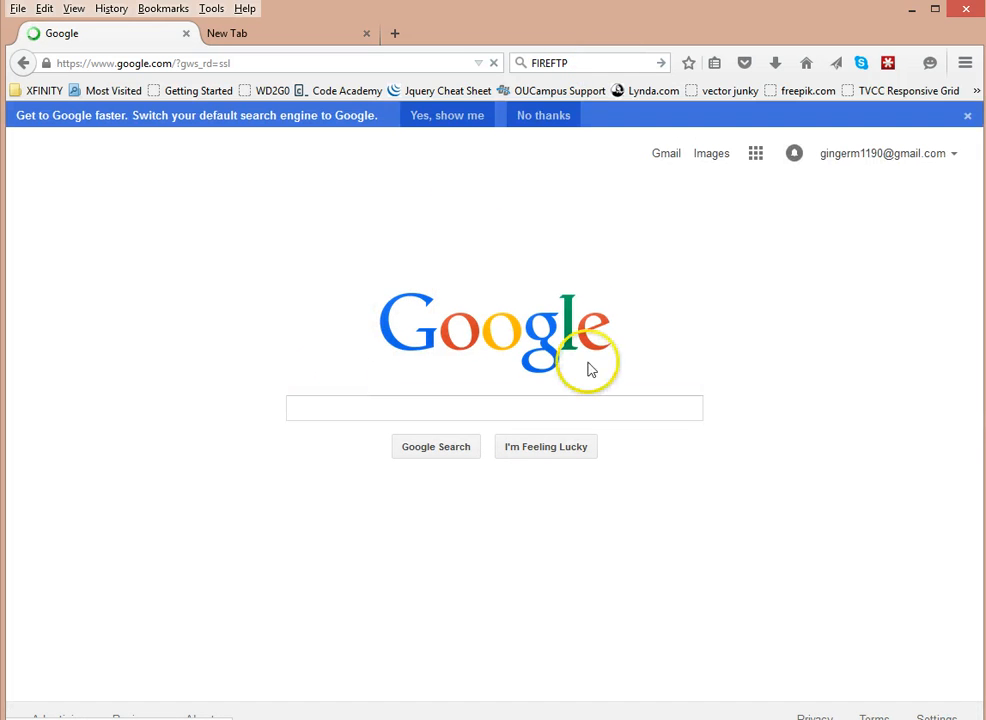
Search Google for 'fireftp' and go to the 'FireFTP :: Add-ons for Firefox' result
click(503, 411)
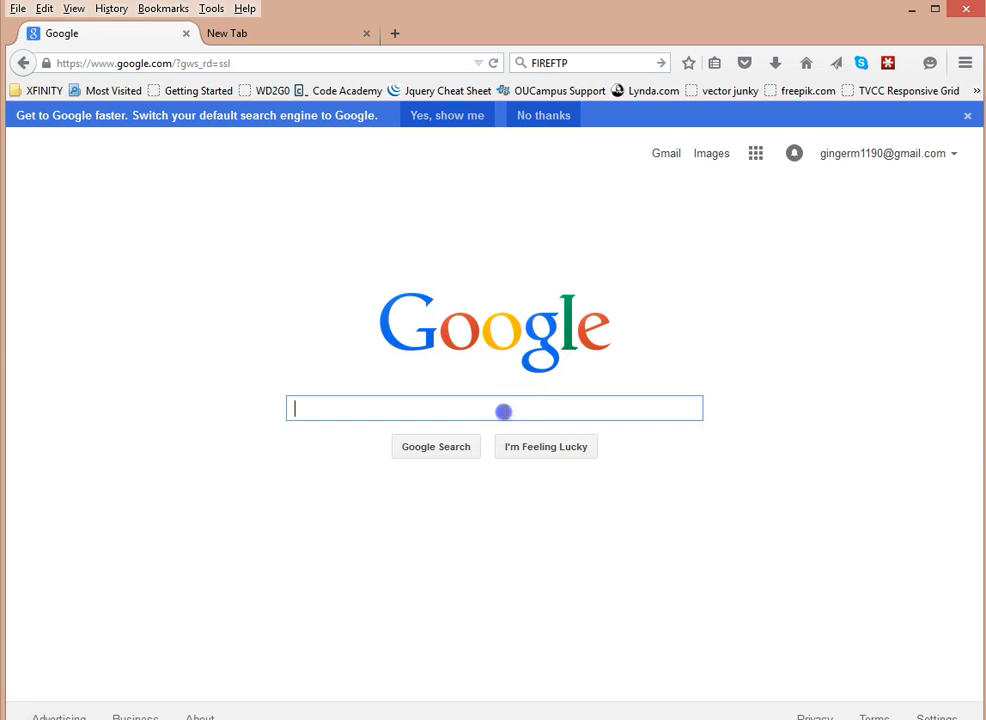
text(fir)
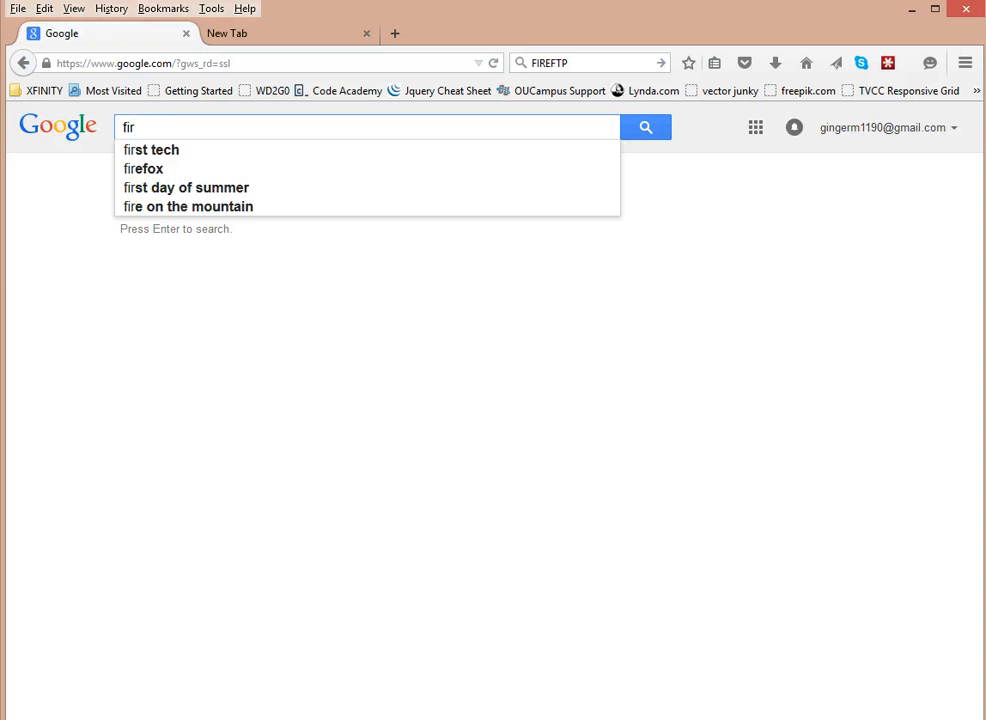
text(eftp)
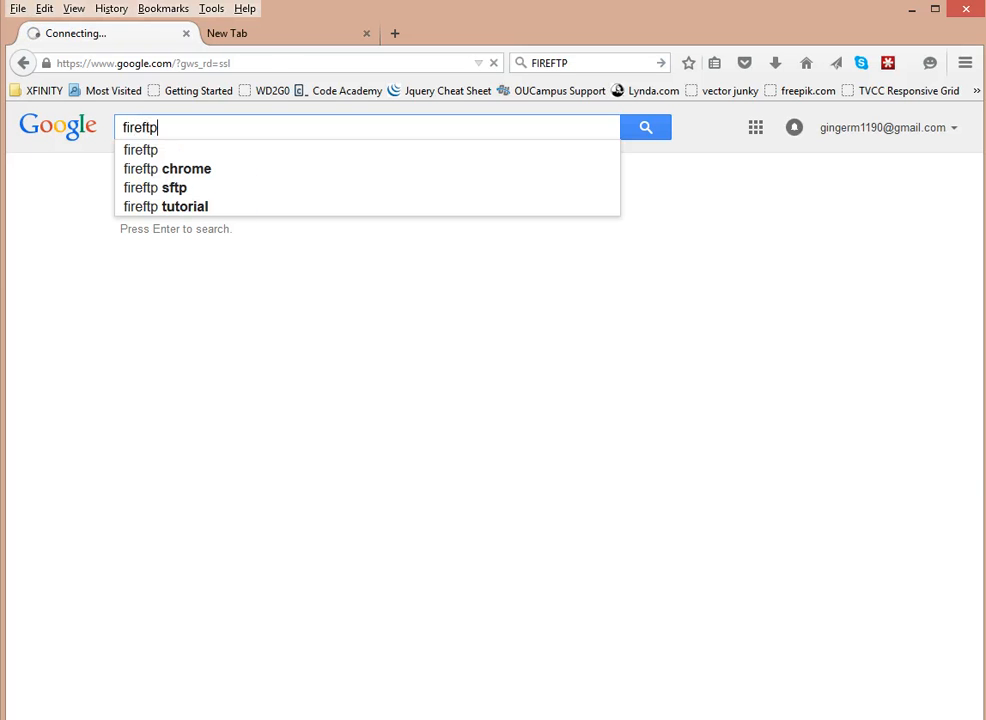
key(Return)
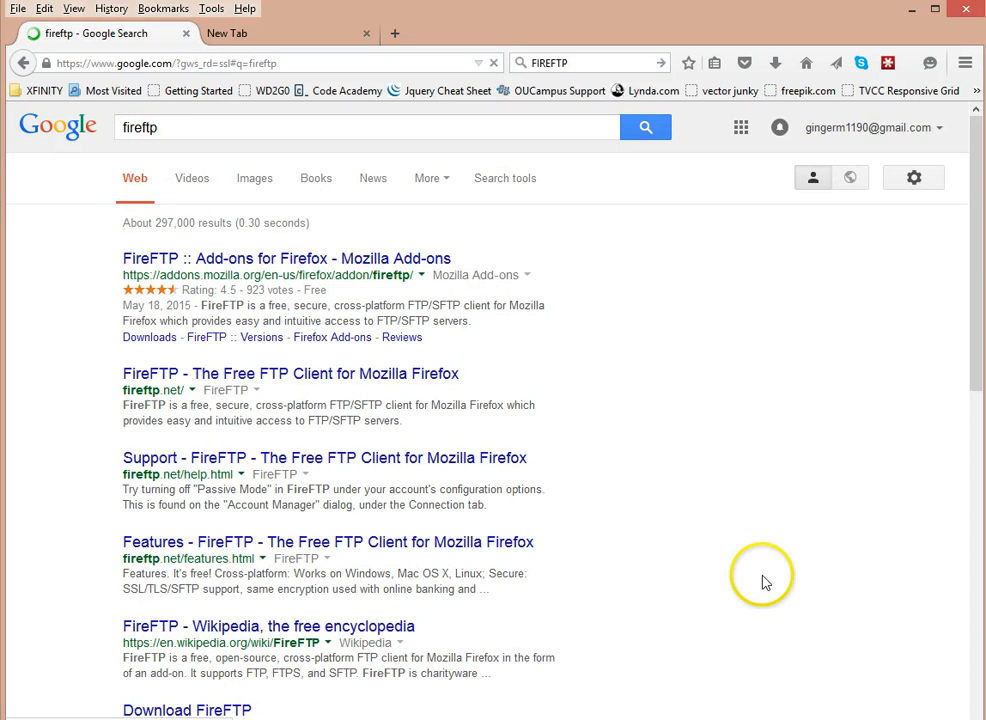
click(340, 262)
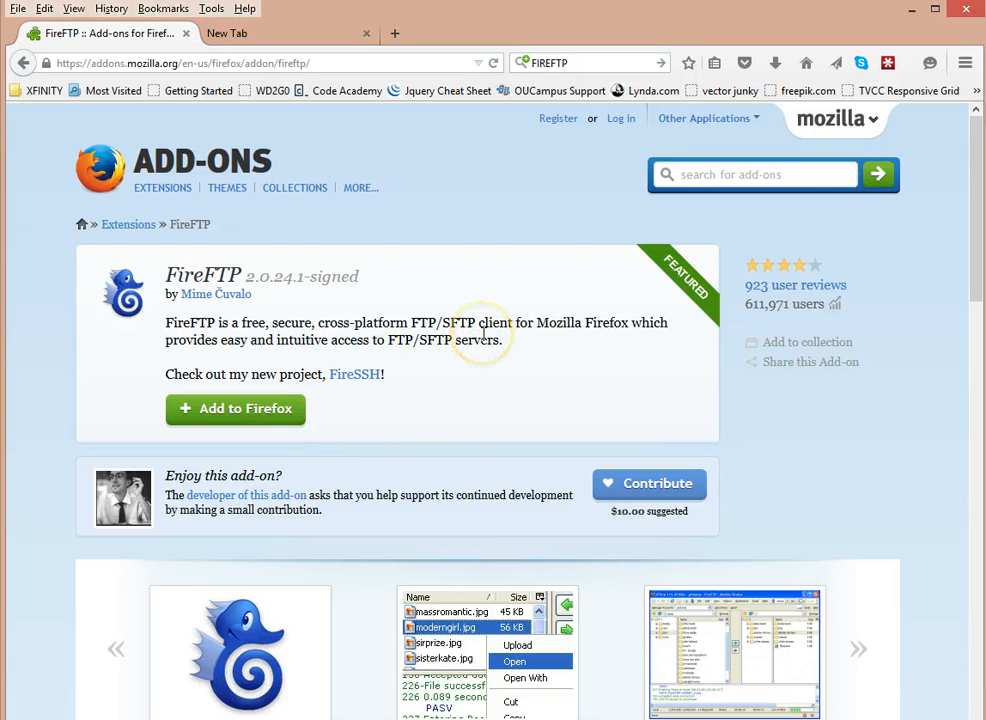
Scroll through the FireFTP description and reviews, then bring up Firefox's main menu panel
scroll(483, 336, down, 6)
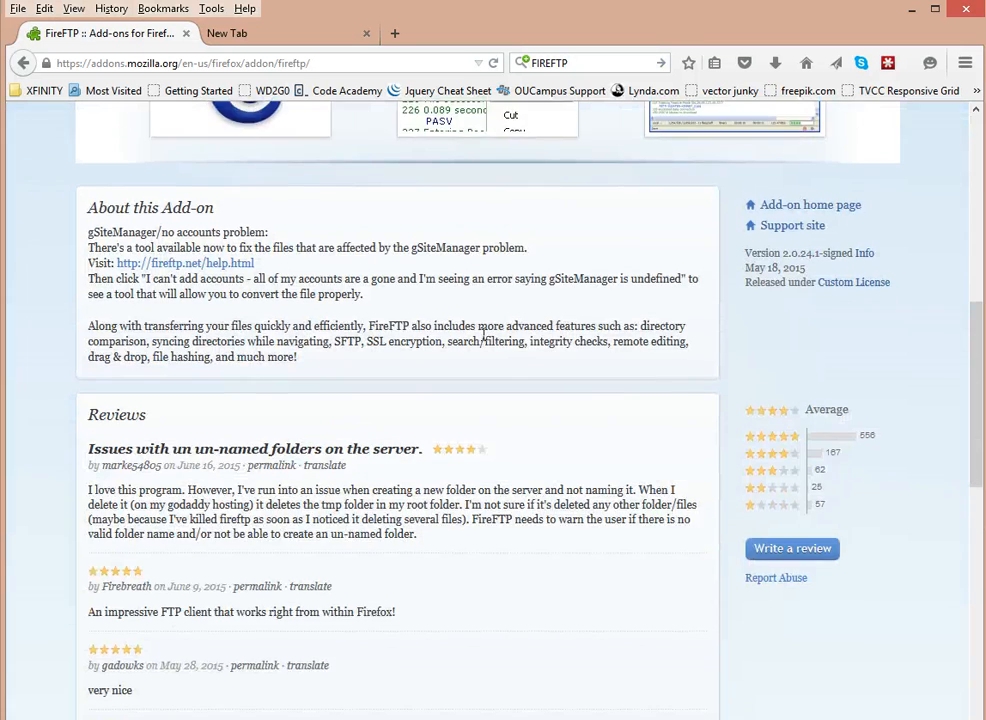
scroll(484, 338, up, 5)
scroll(484, 341, up, 1)
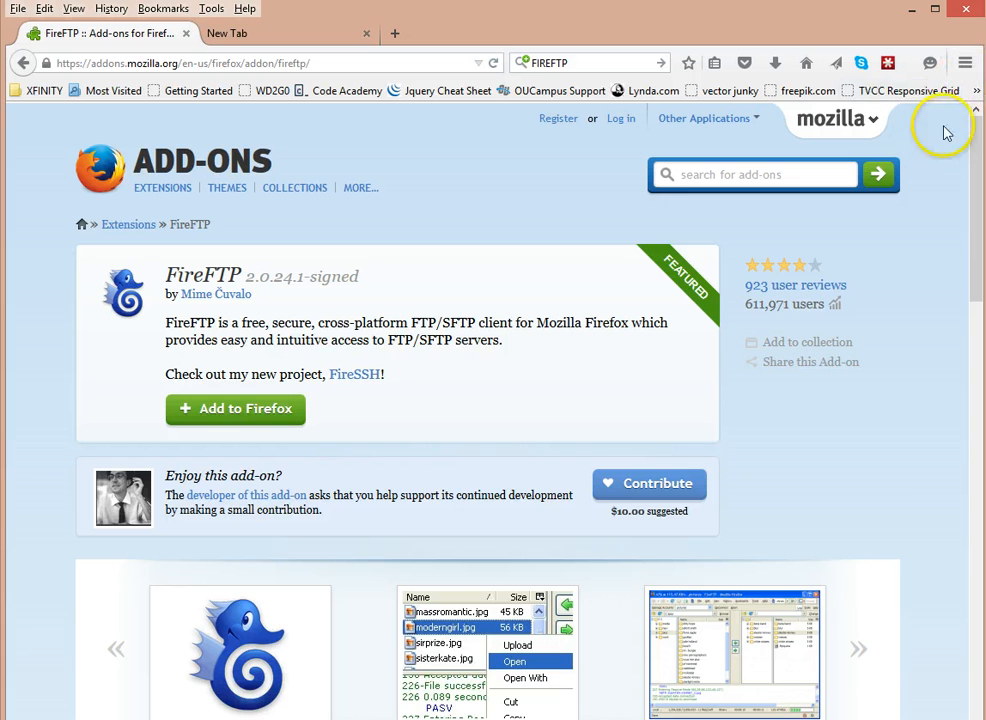
click(965, 63)
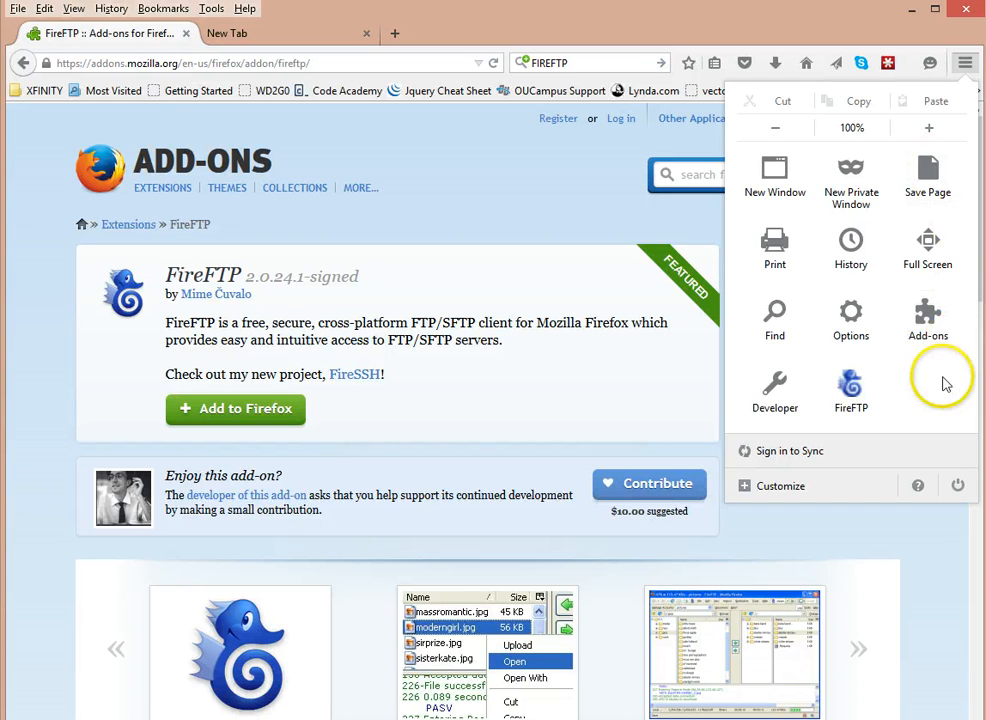
Customize Firefox to put the FireFTP button on the menu bar, then close the add-on tab
click(880, 410)
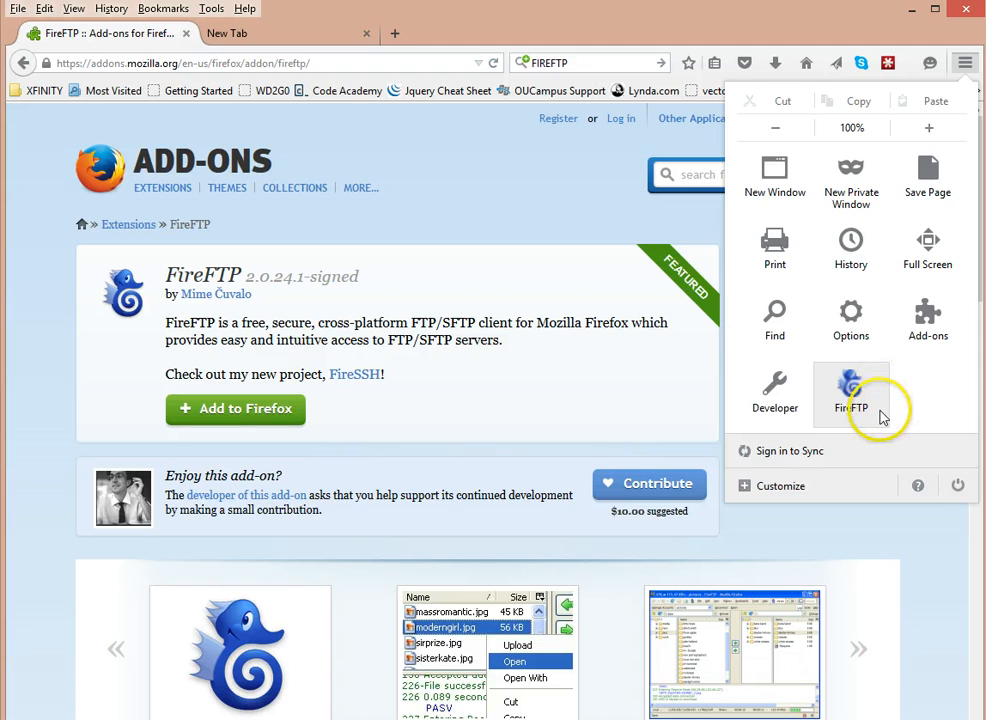
click(792, 500)
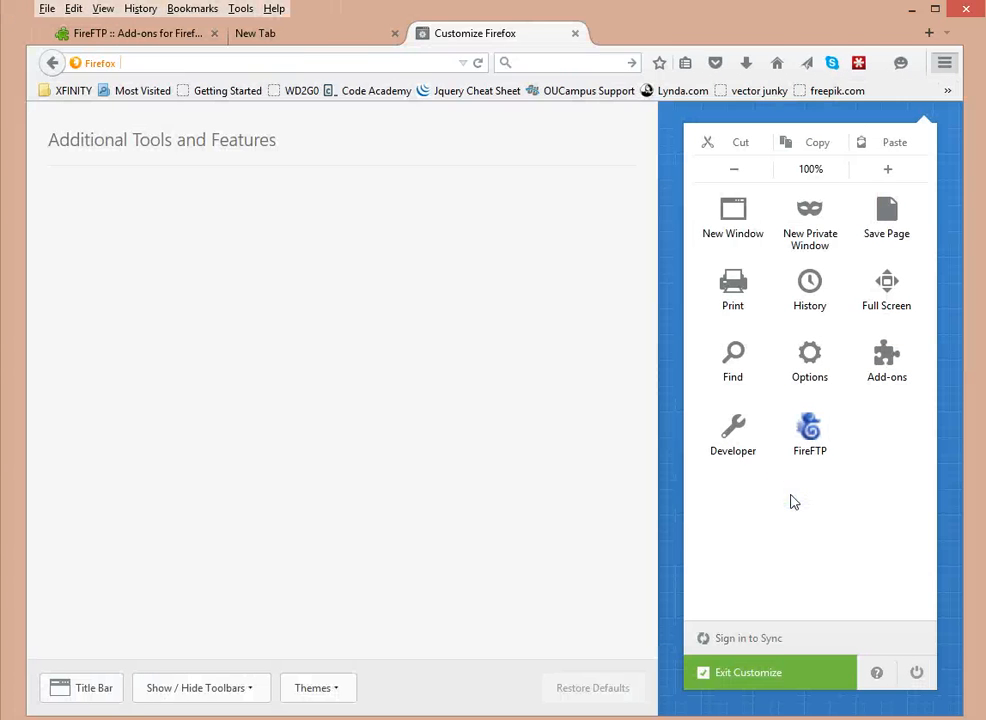
drag(845, 420, 321, 12)
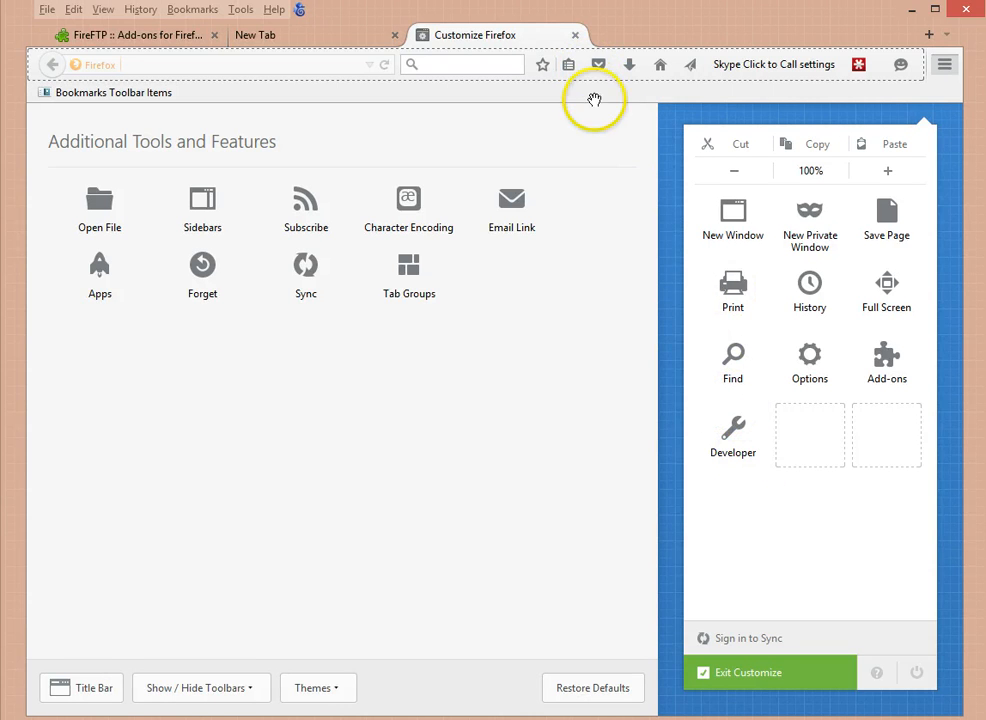
click(577, 37)
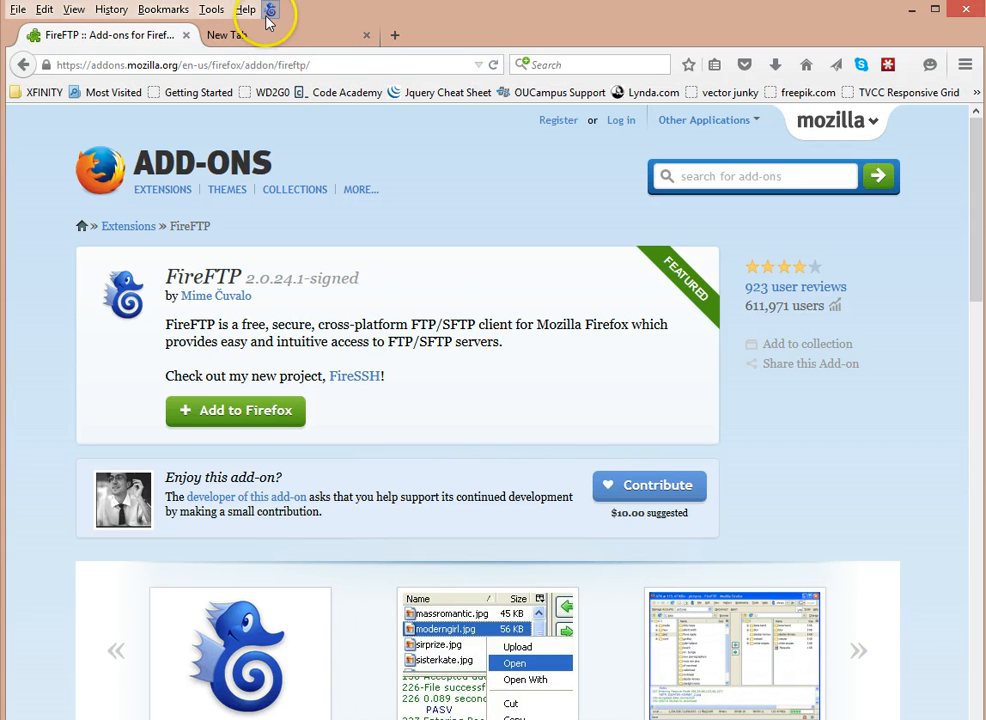
click(185, 35)
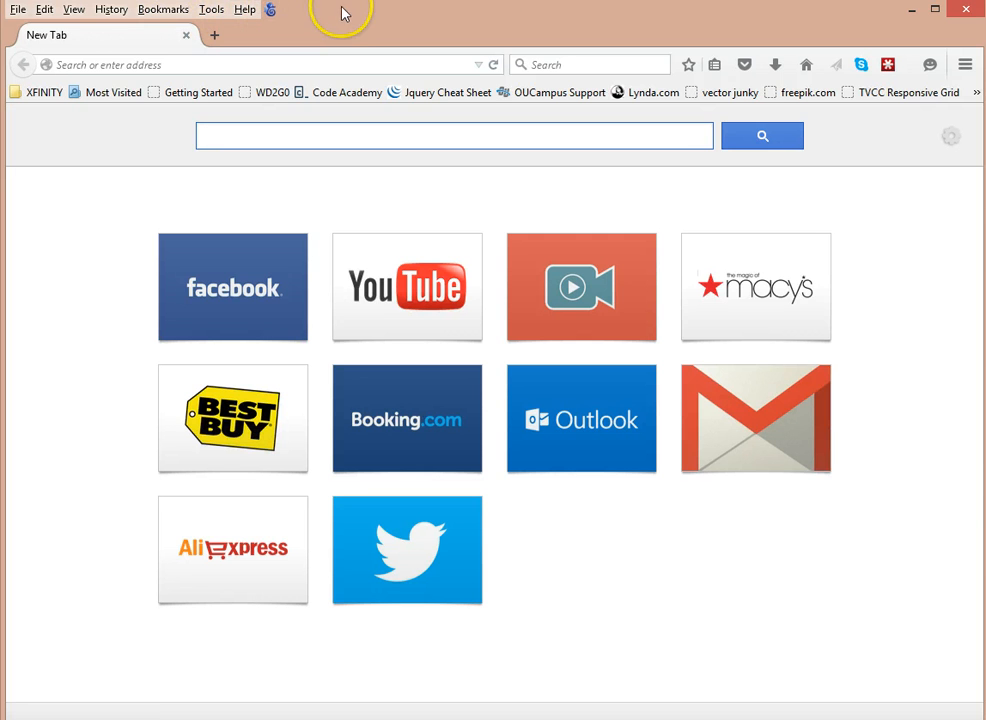
Launch FireFTP in a new tab and keep the local folder at C:\
click(270, 9)
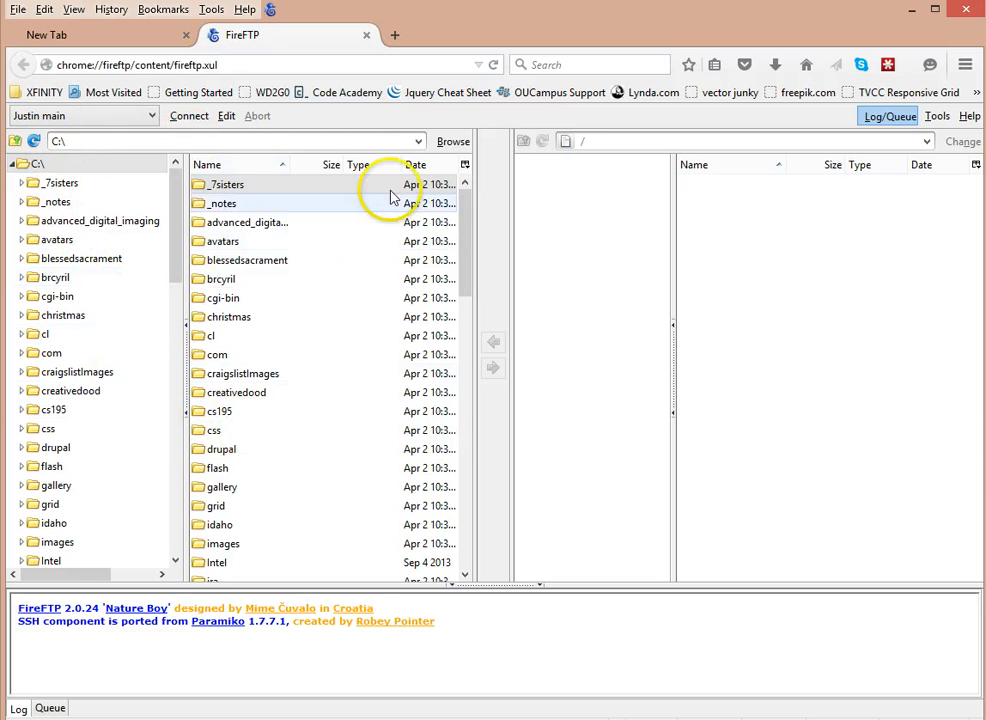
click(420, 141)
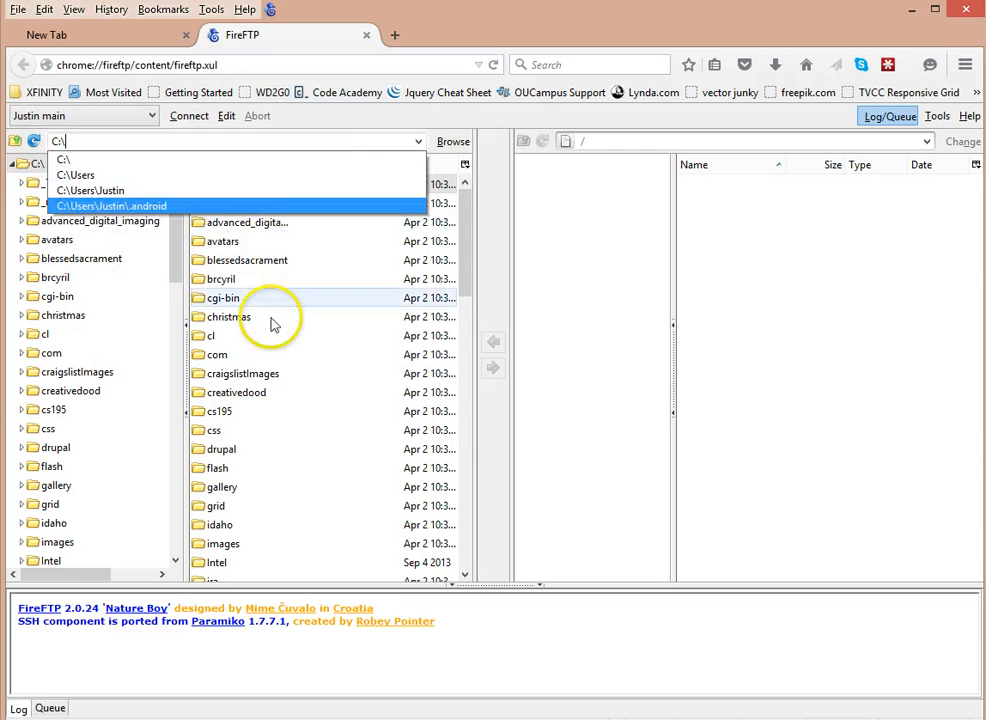
click(472, 254)
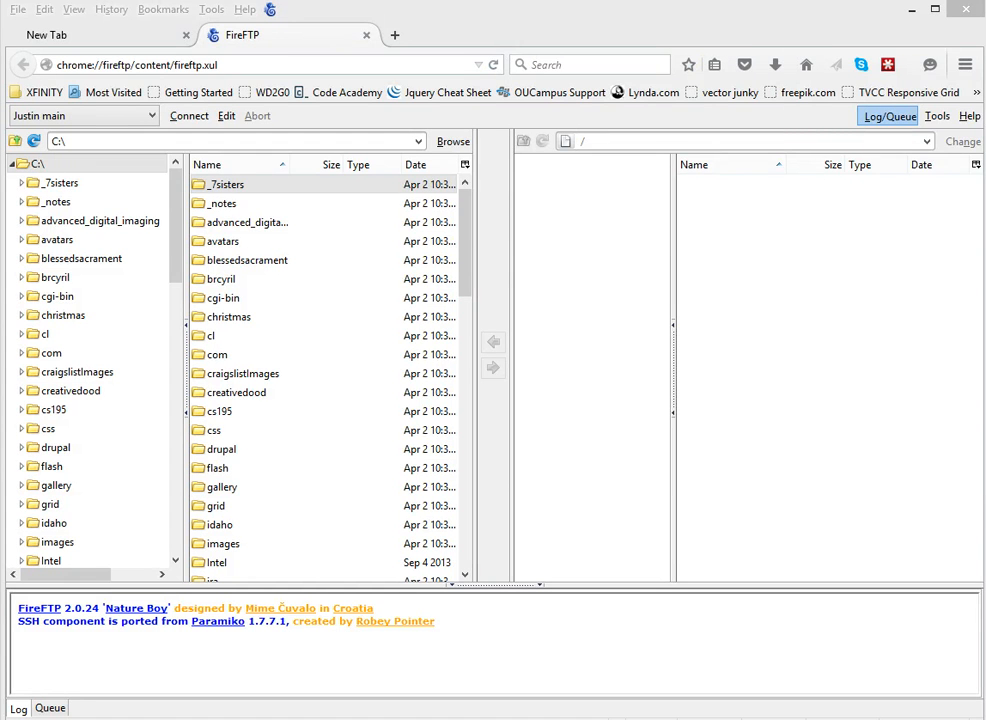
Choose 'Create an account...' from the account list and centre the blank Account Manager dialog
click(103, 118)
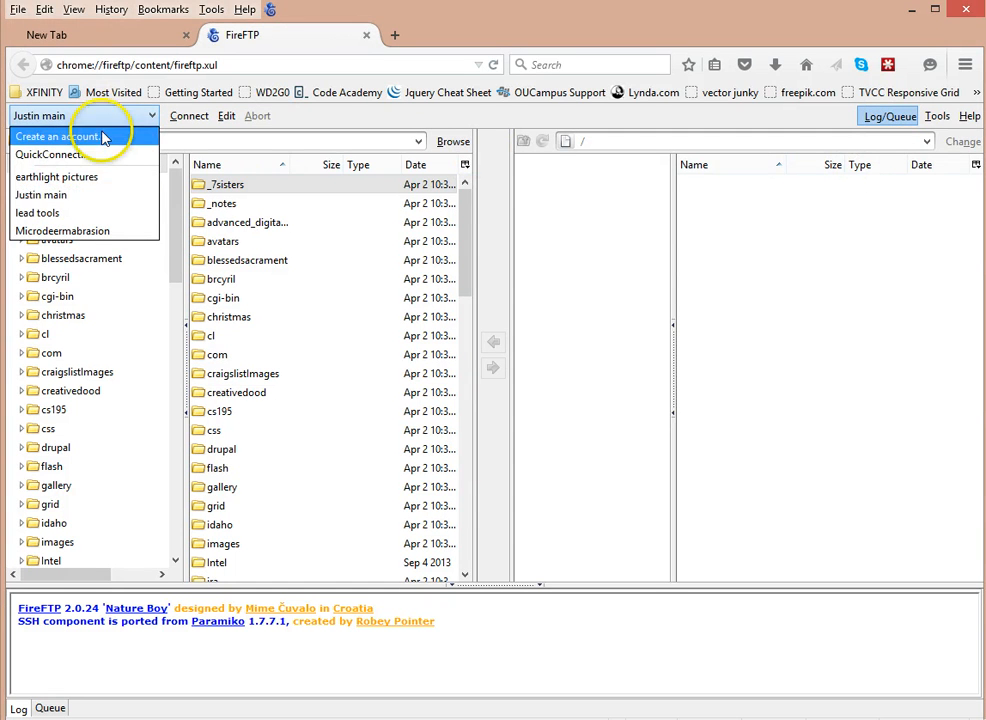
click(115, 118)
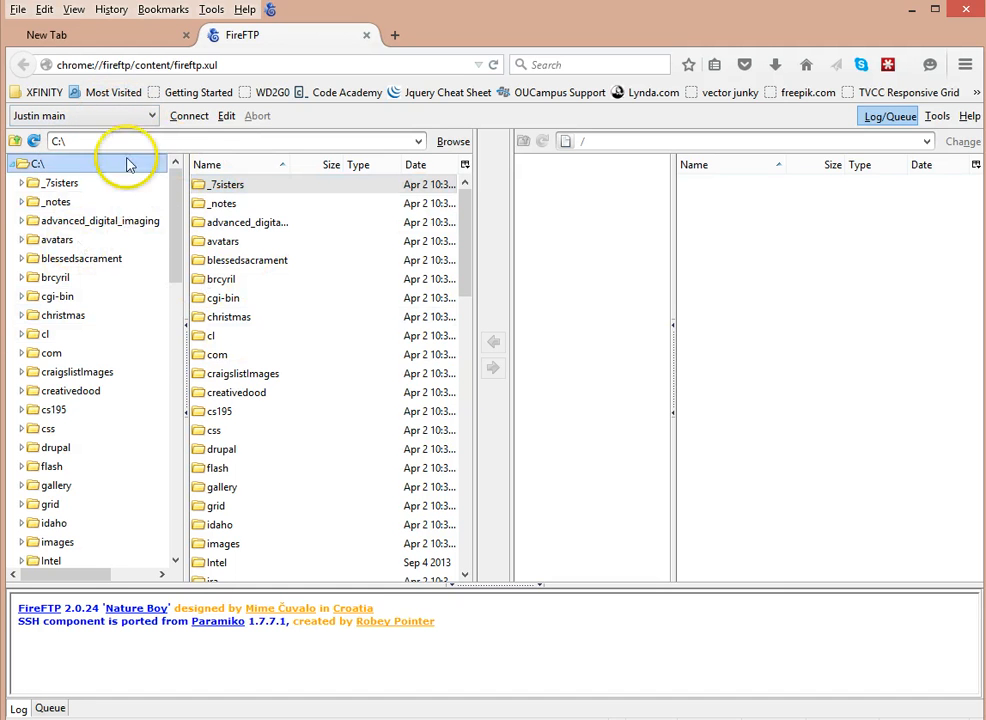
click(140, 119)
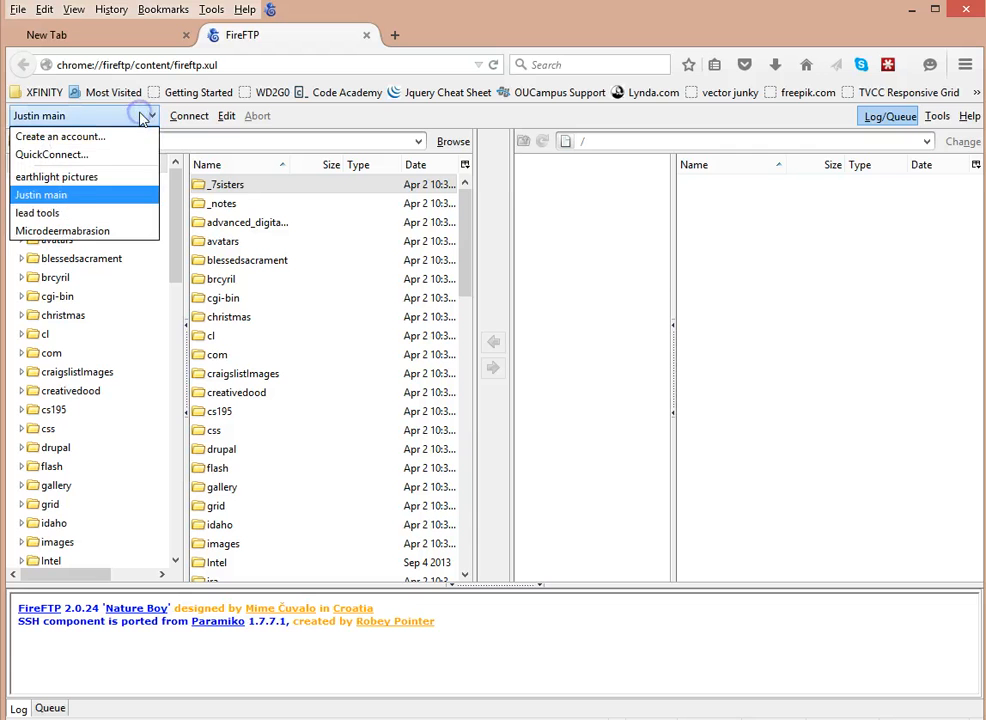
click(75, 137)
drag(79, 162, 431, 154)
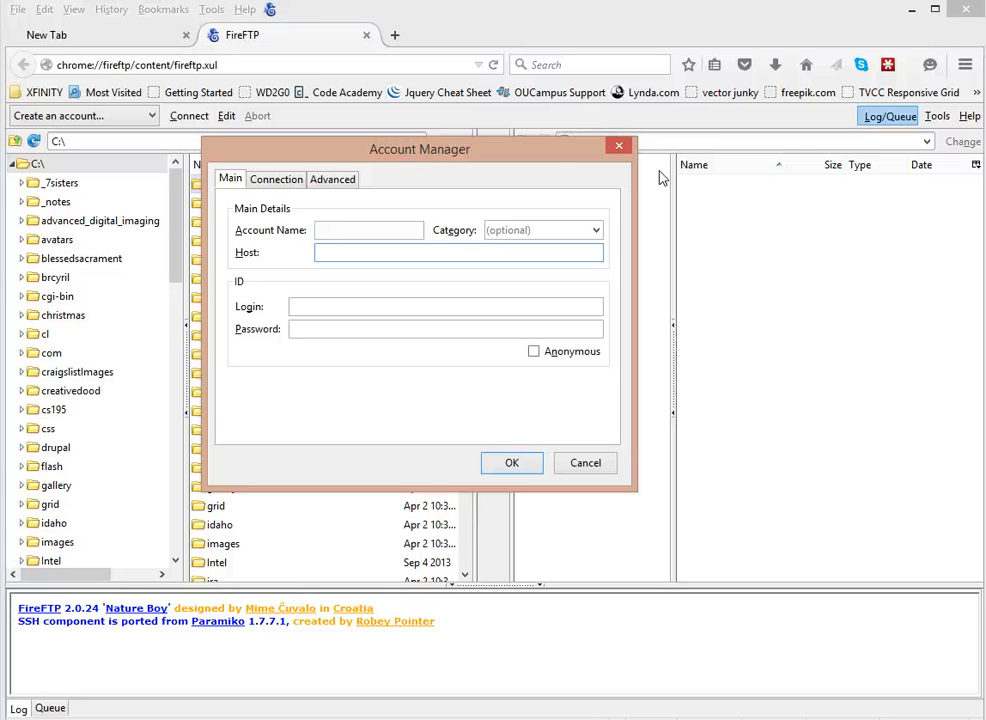
Enter host ftp.jmphotodesigner.com, replace the account name with the user's name, and paste the login e-mail
text(ftp.jmphotodesi)
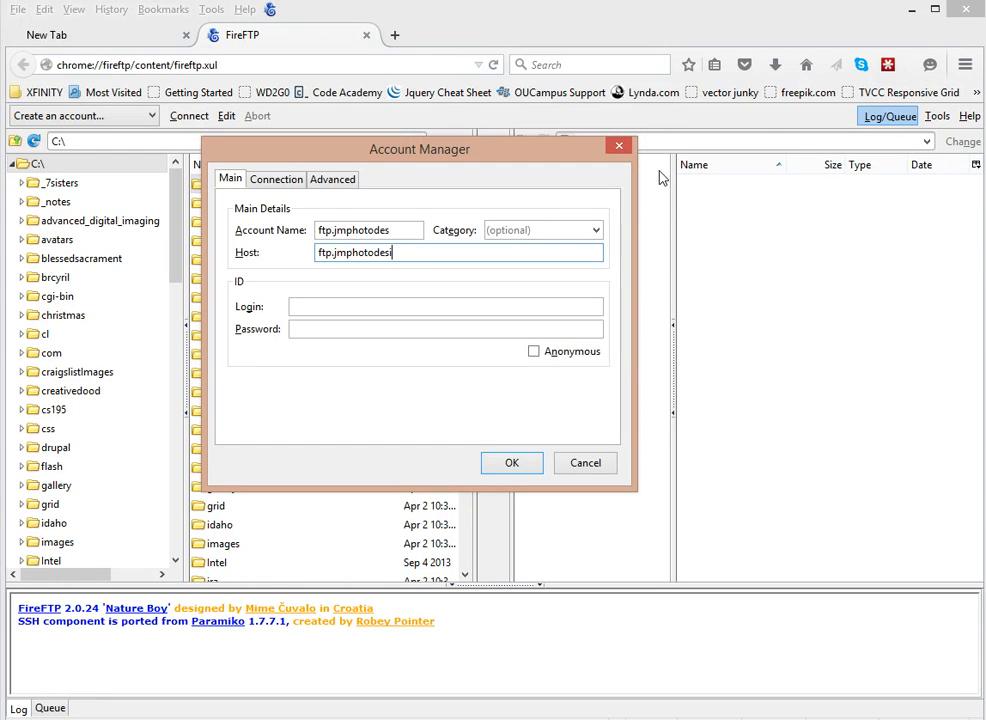
text(gner.com)
triple_click(354, 230)
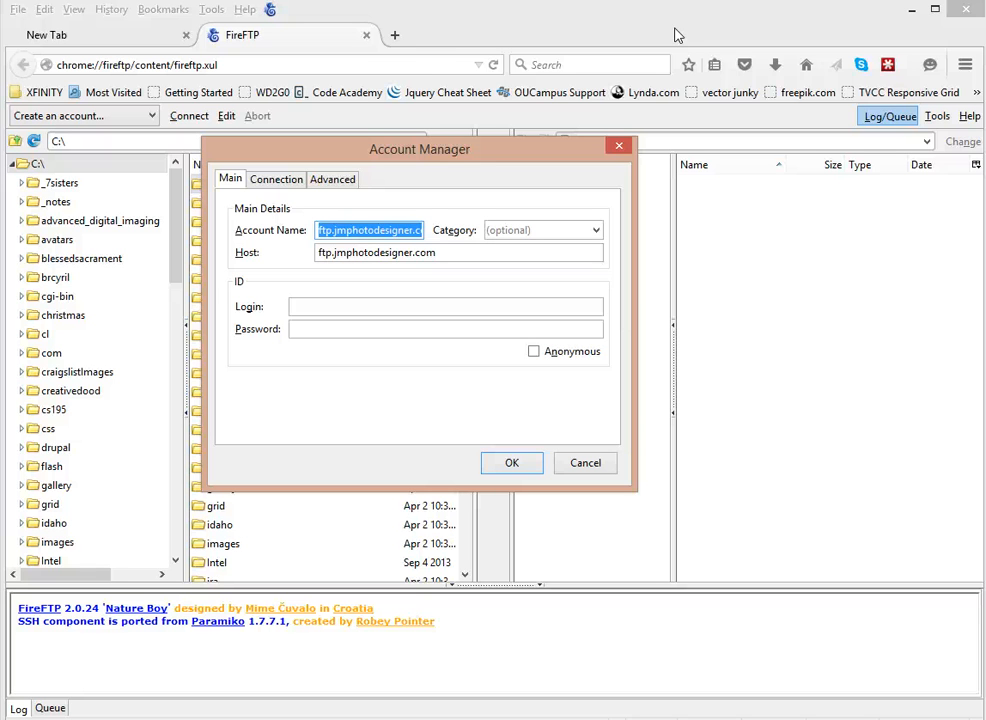
text(Osvaldo)
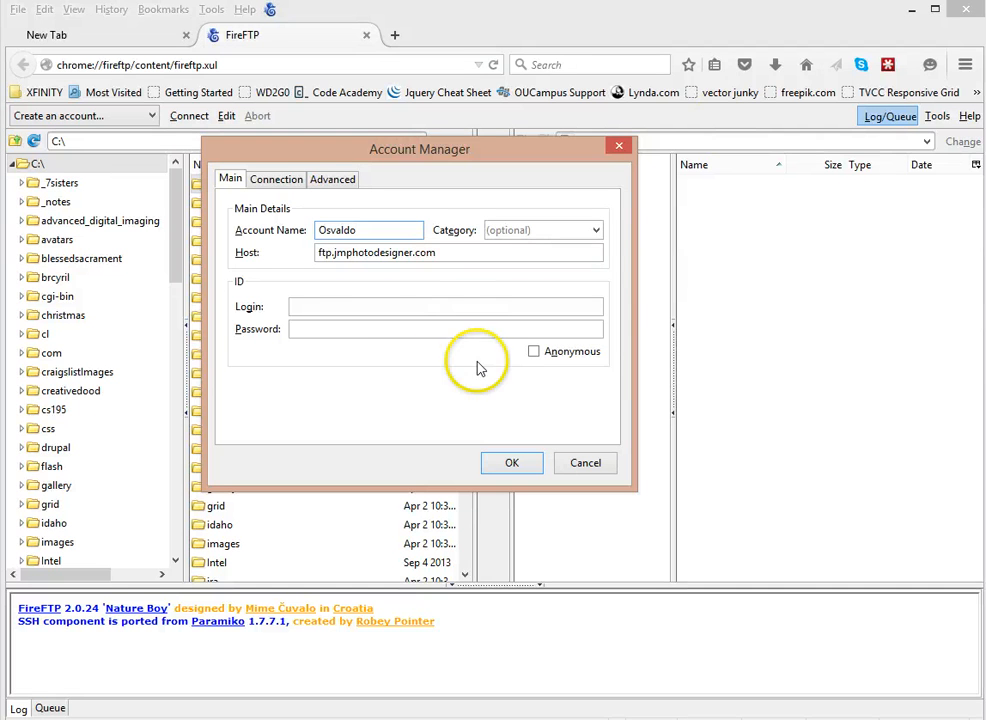
click(348, 306)
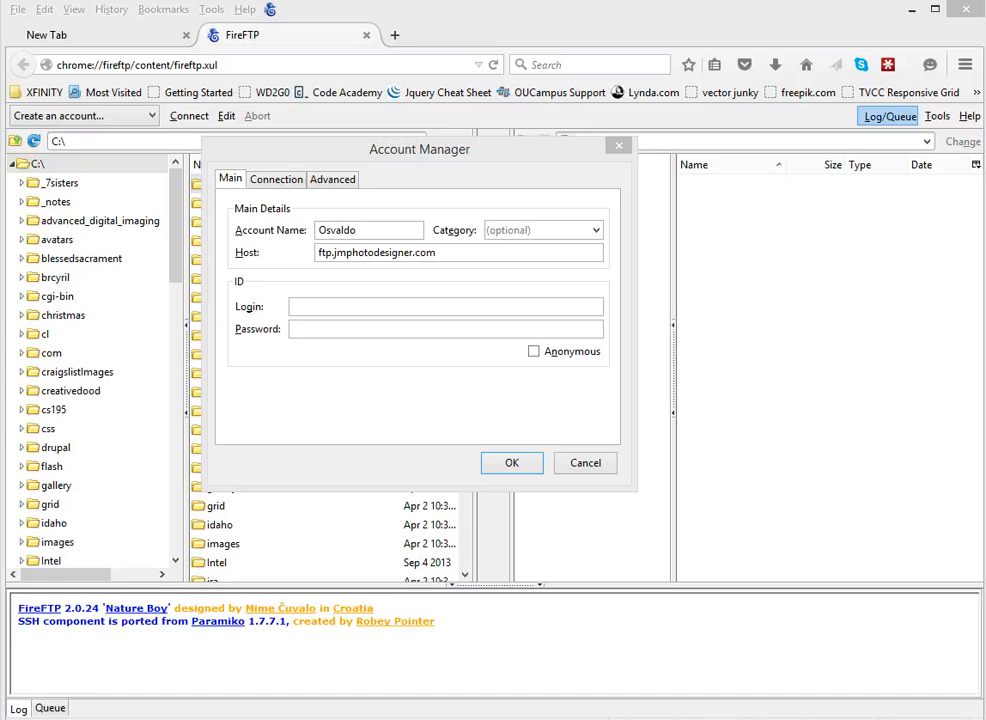
click(330, 307)
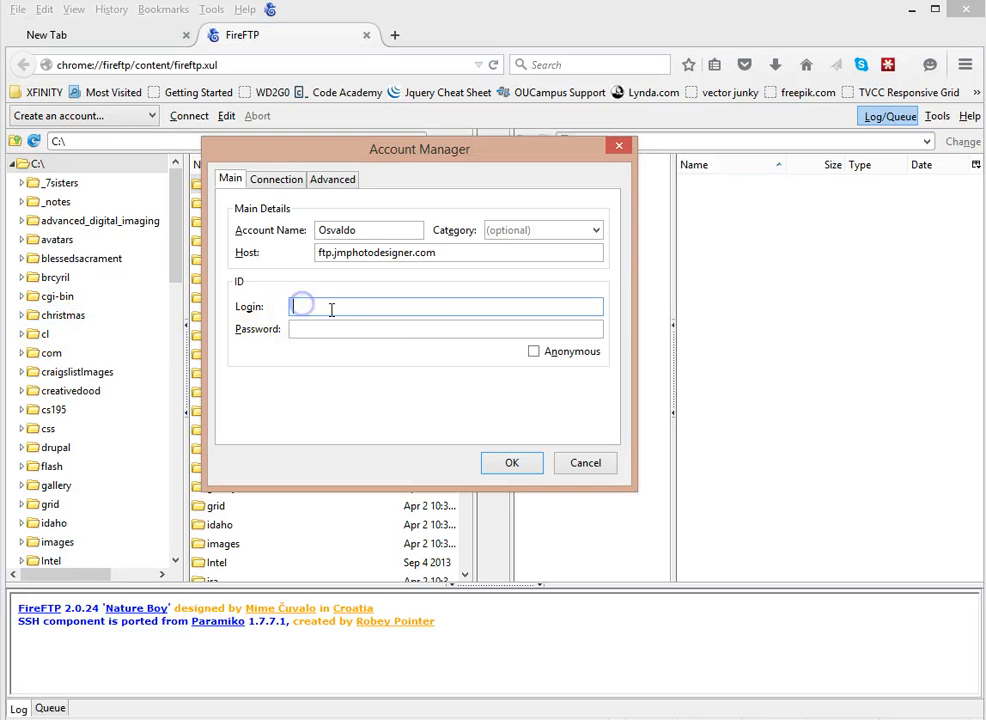
key(ctrl+v)
drag(338, 307, 241, 303)
click(389, 301)
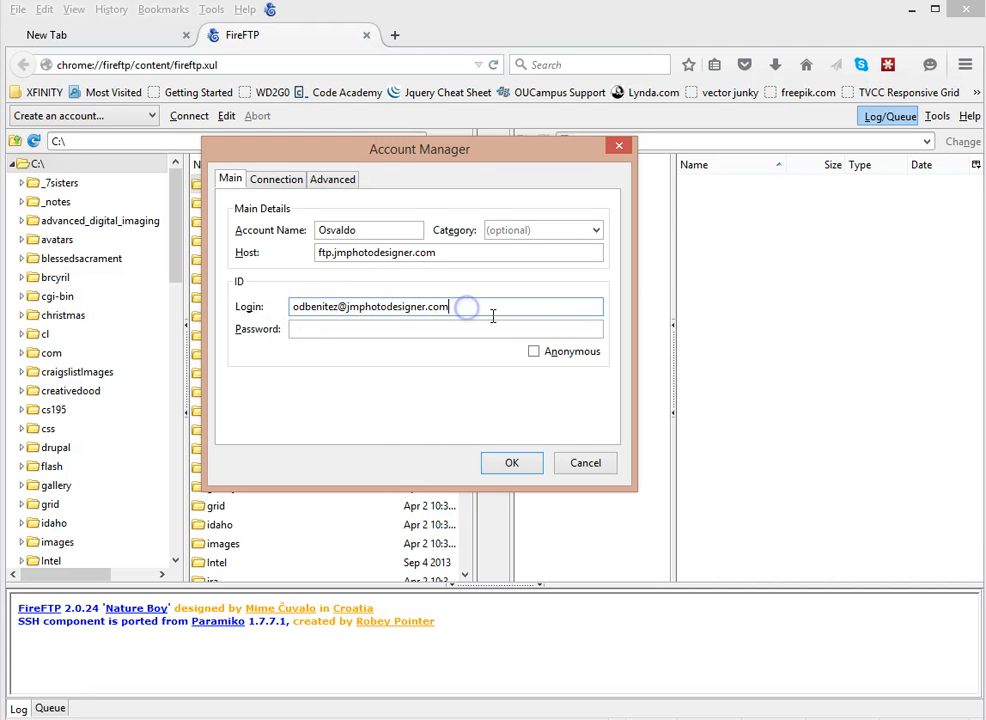
click(538, 335)
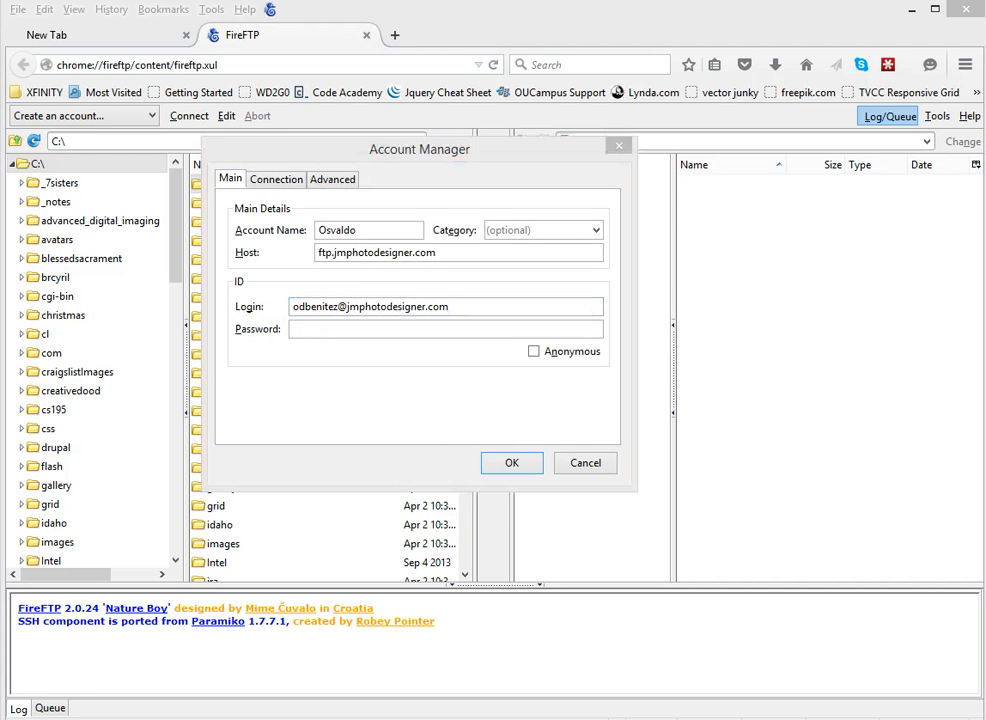
Paste the account password into the Password field
click(330, 327)
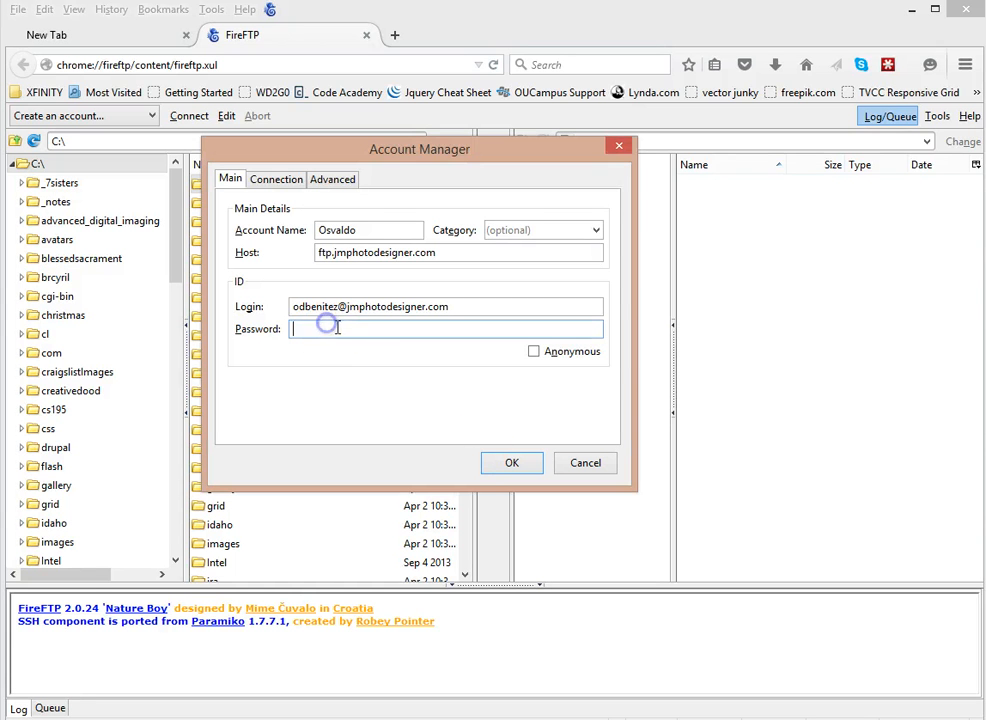
key(ctrl+v)
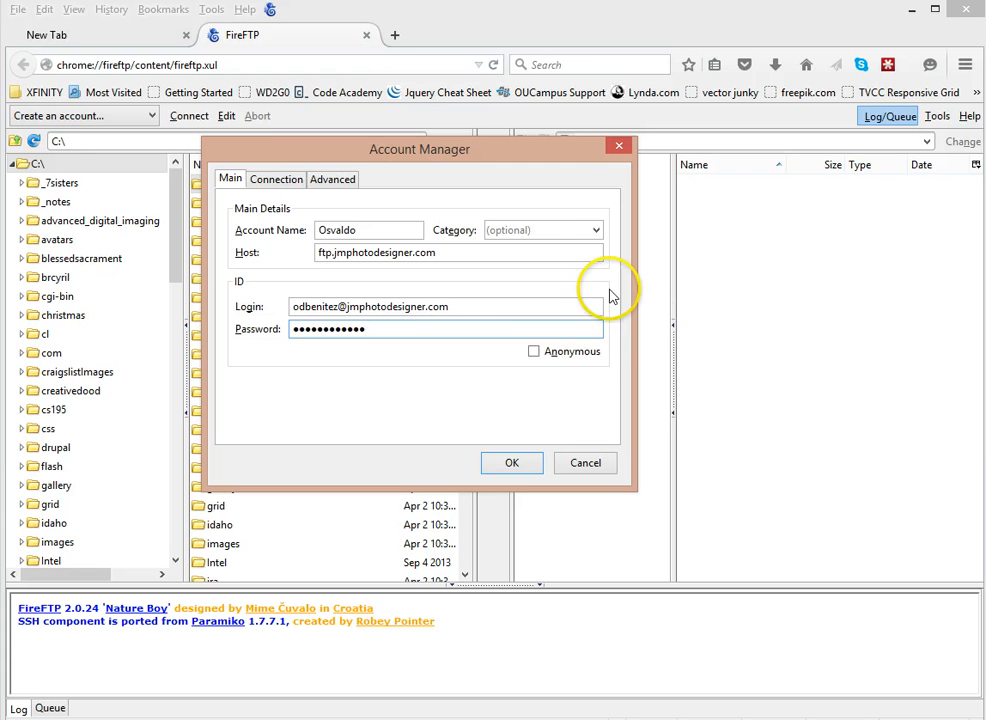
click(403, 338)
click(386, 333)
key(super)
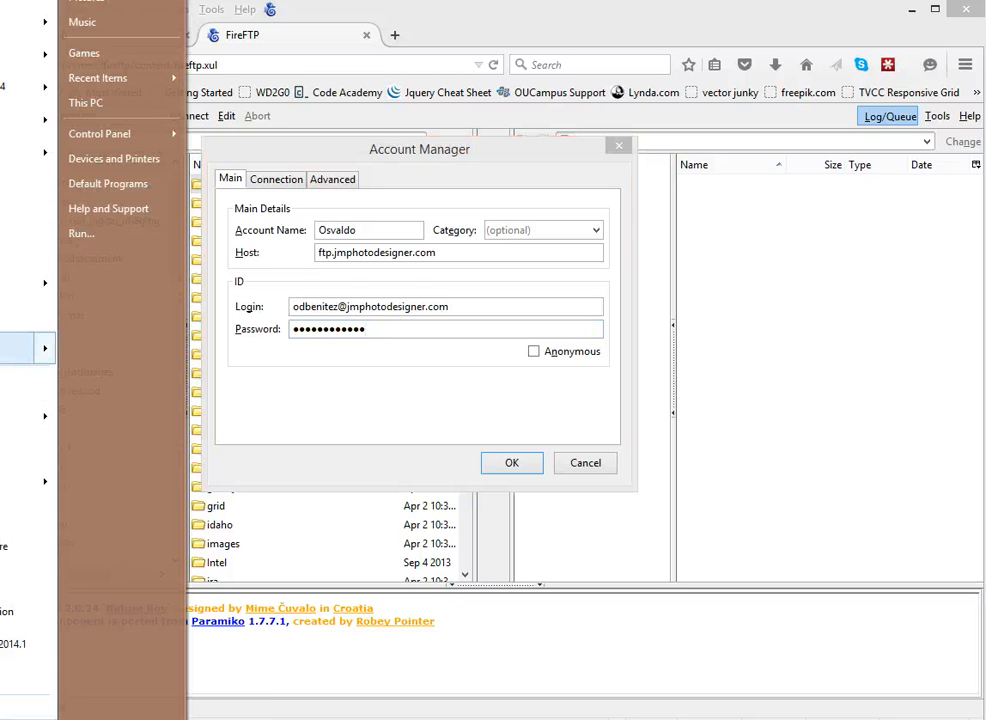
Open a blank Notepad window over the account form and type a sample password
click(44, 347)
drag(980, 24, 702, 110)
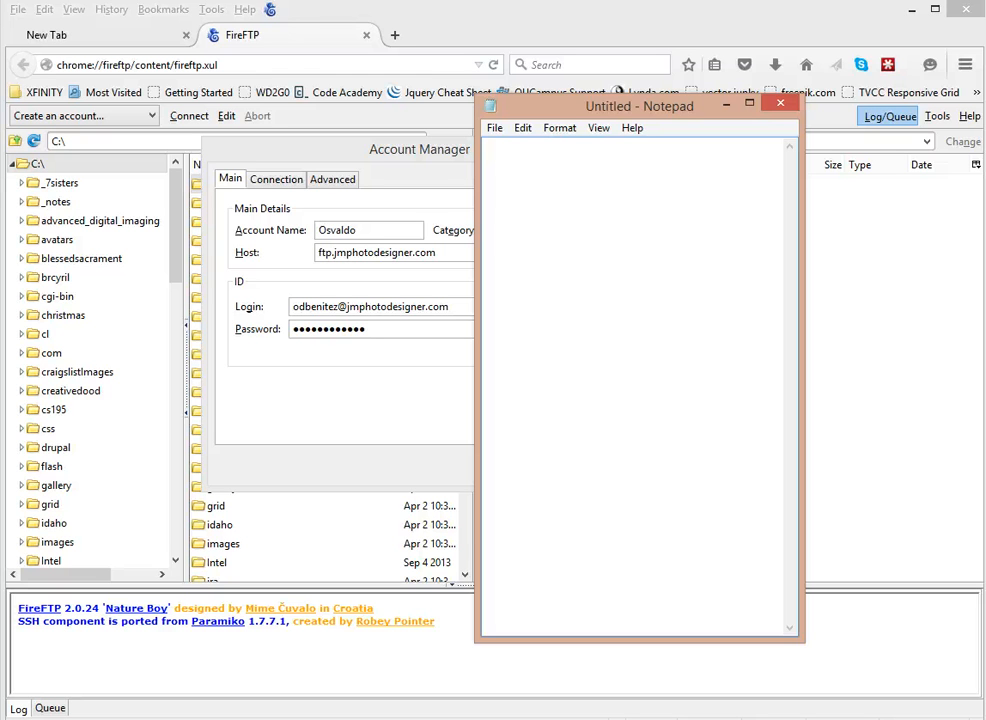
text(password123)
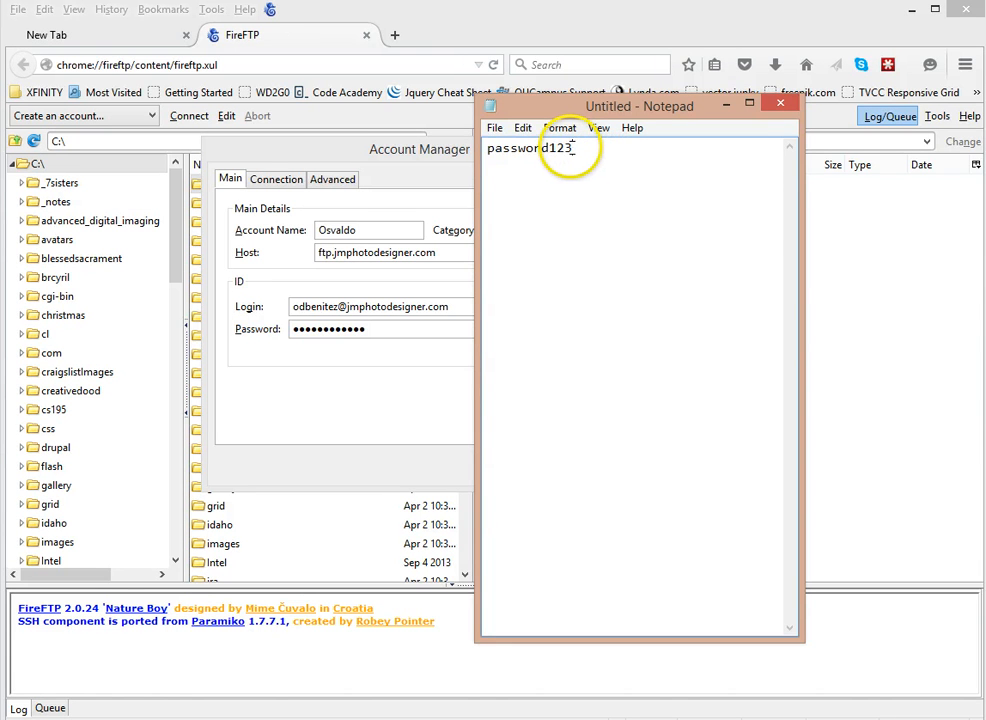
Select the typed password, then move Notepad off to the right, uncovering the account form
drag(578, 148, 488, 150)
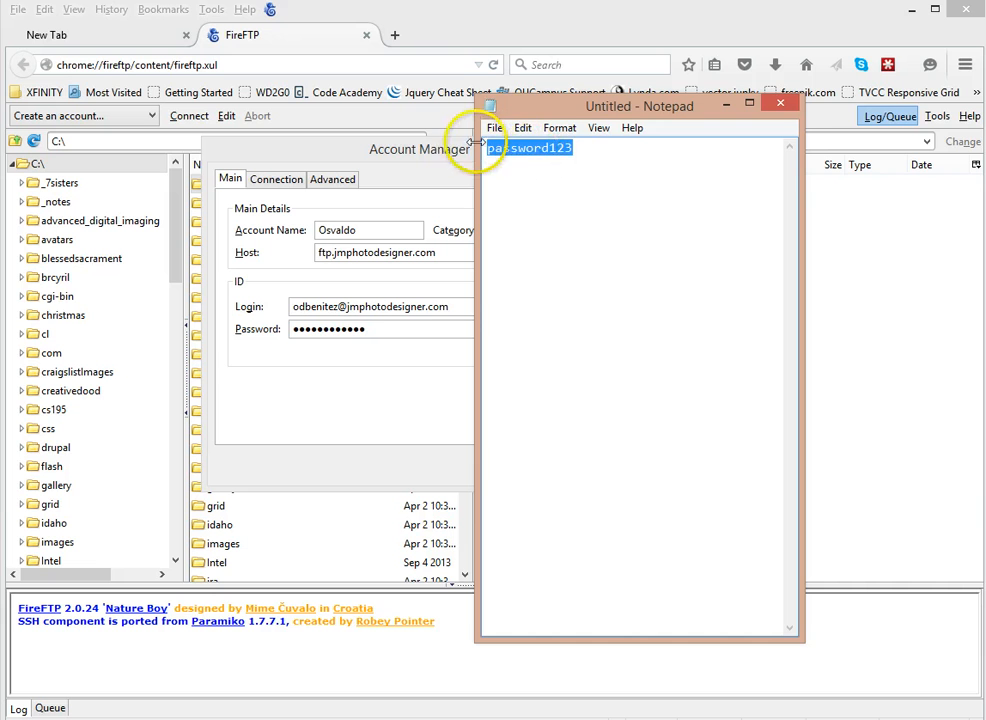
drag(611, 150, 458, 147)
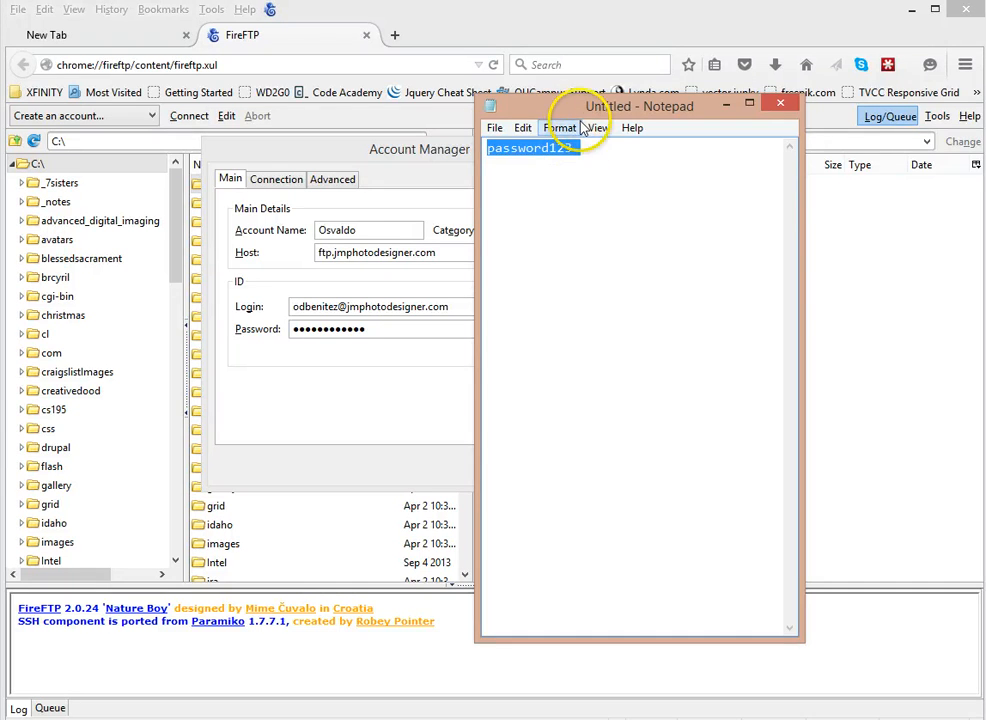
drag(573, 109, 985, 80)
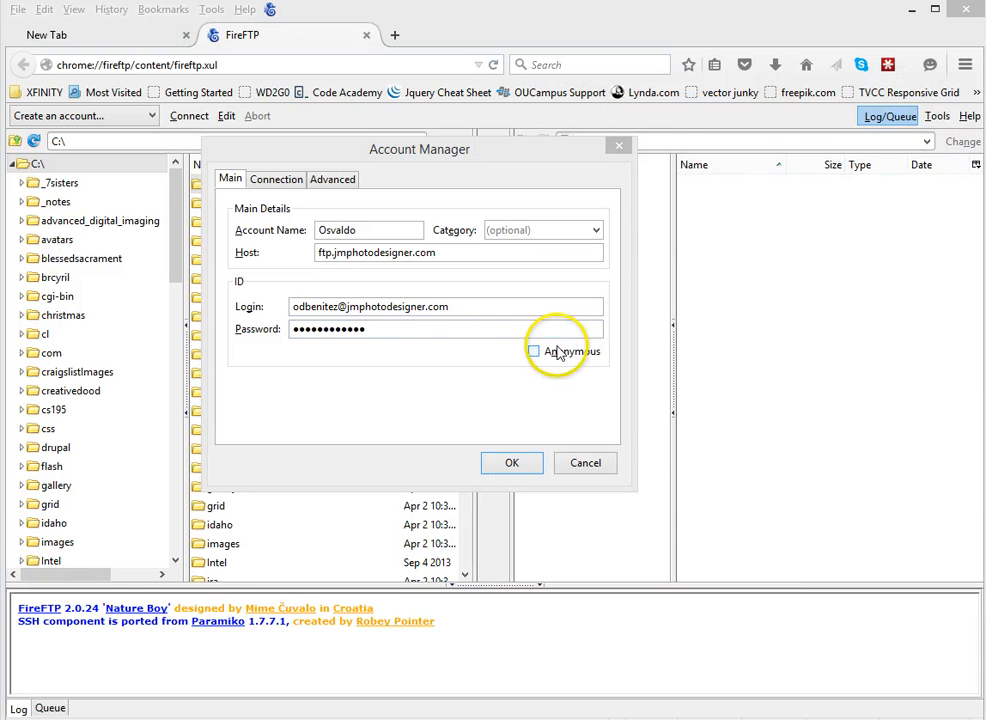
Check the new account's Connection and Main settings (host, login), then save it with OK
click(365, 412)
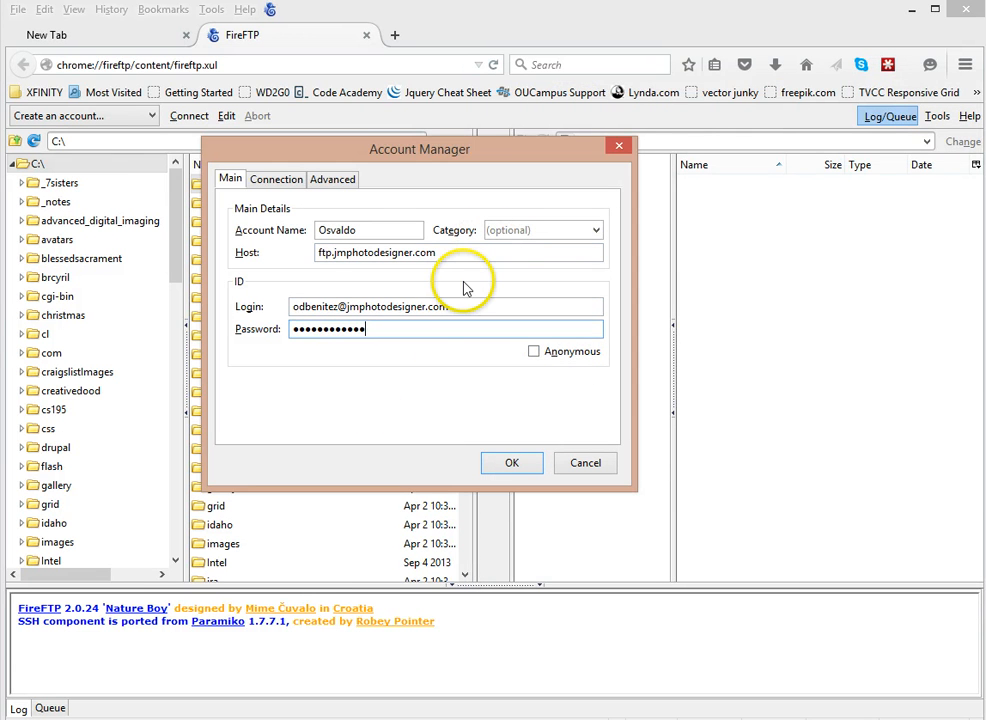
click(275, 181)
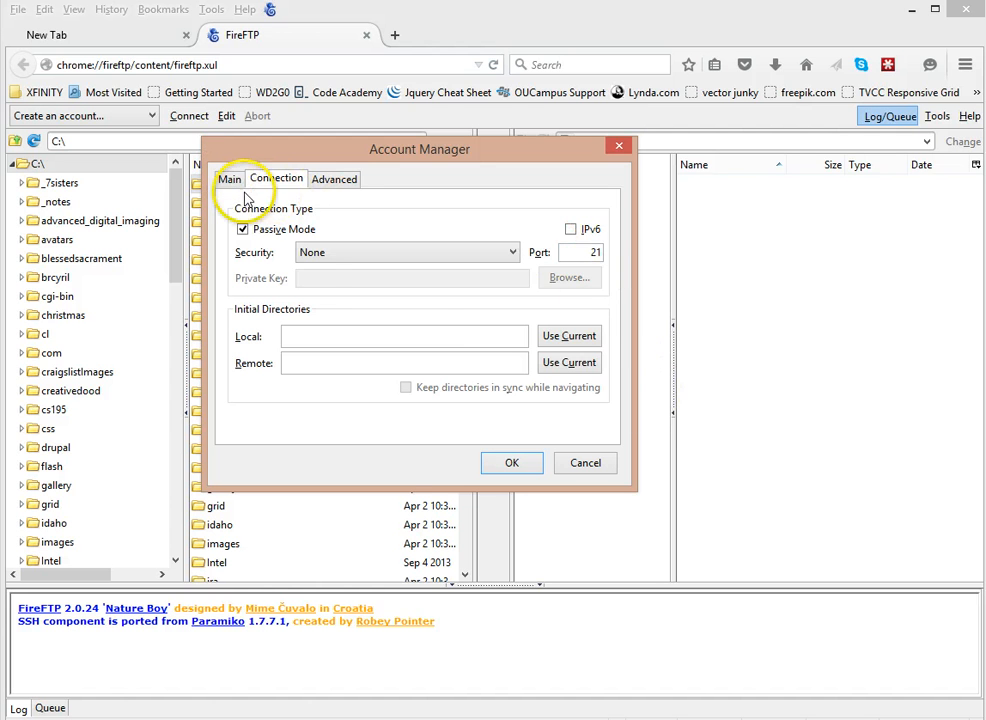
click(231, 181)
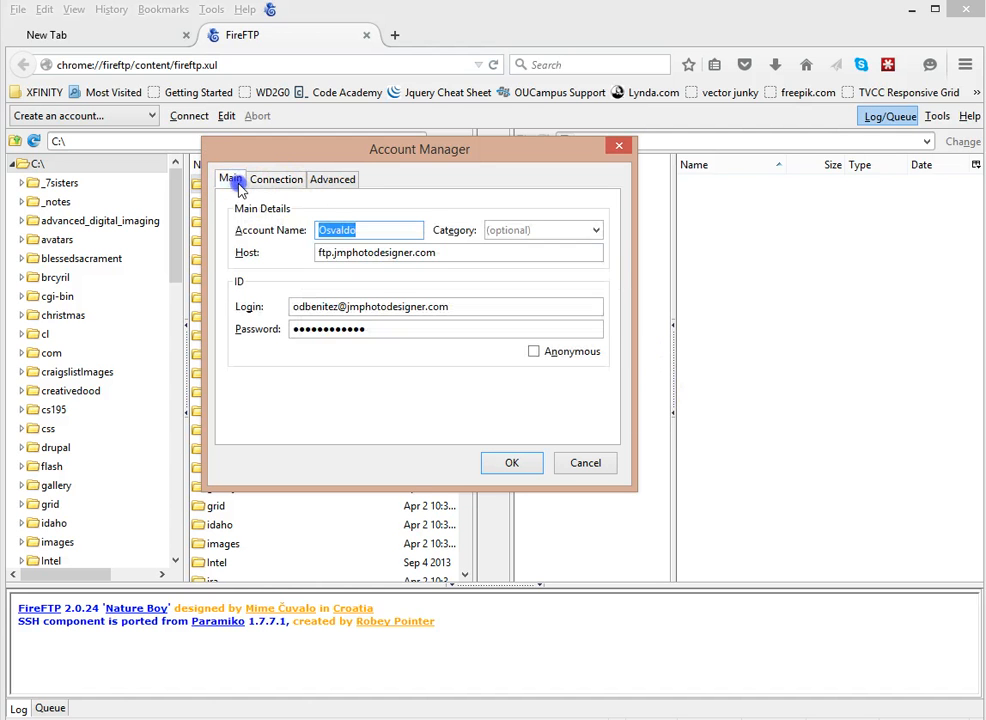
click(527, 256)
click(506, 306)
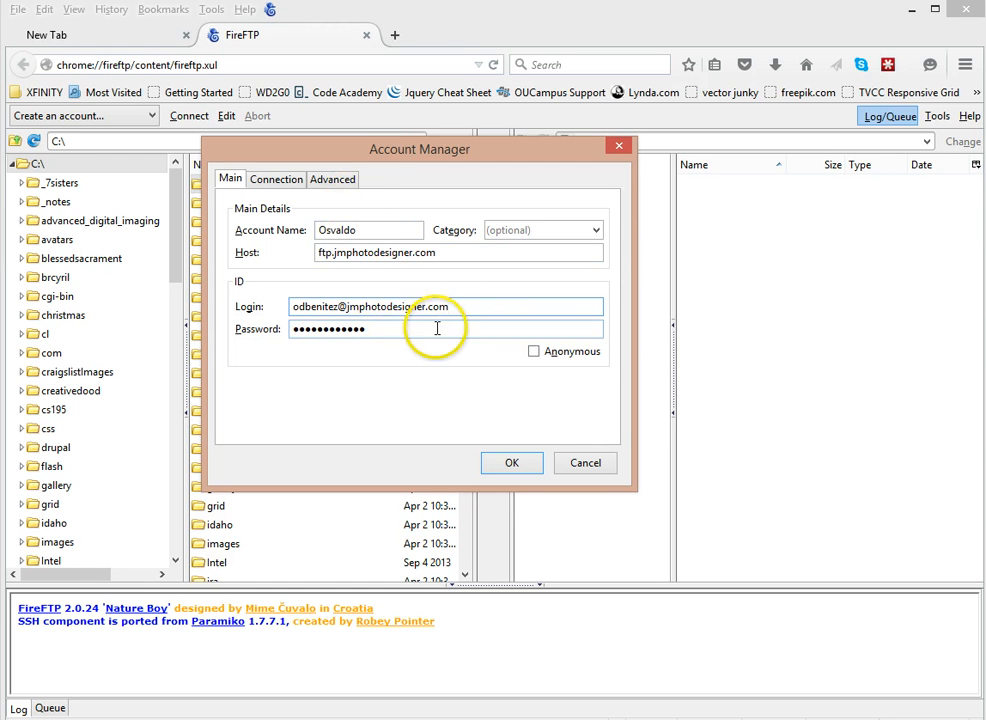
click(513, 464)
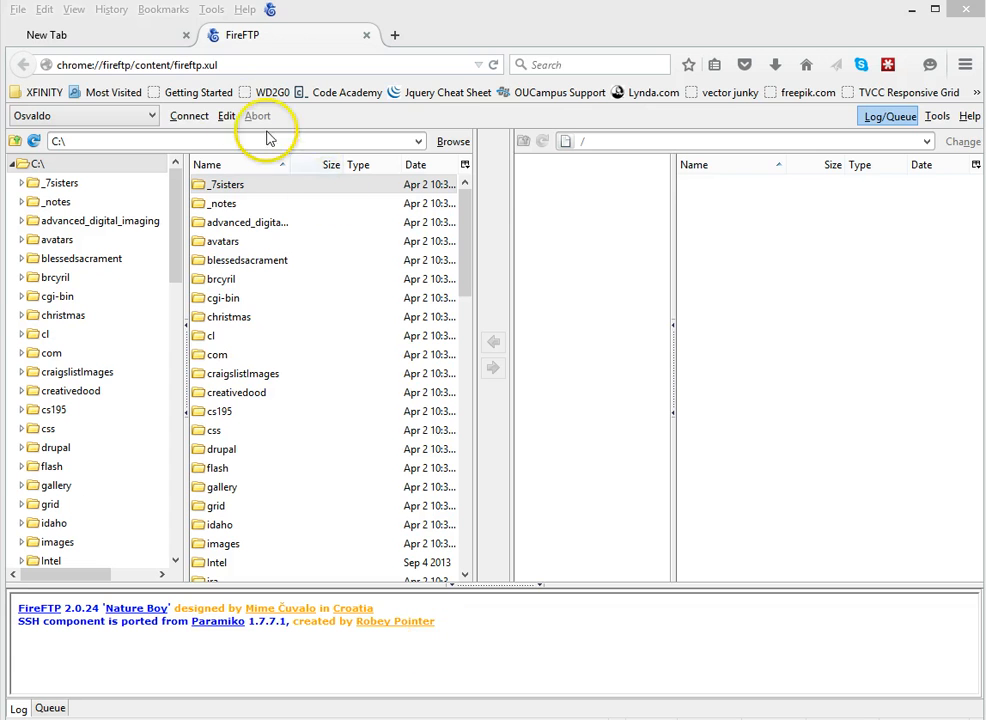
click(183, 117)
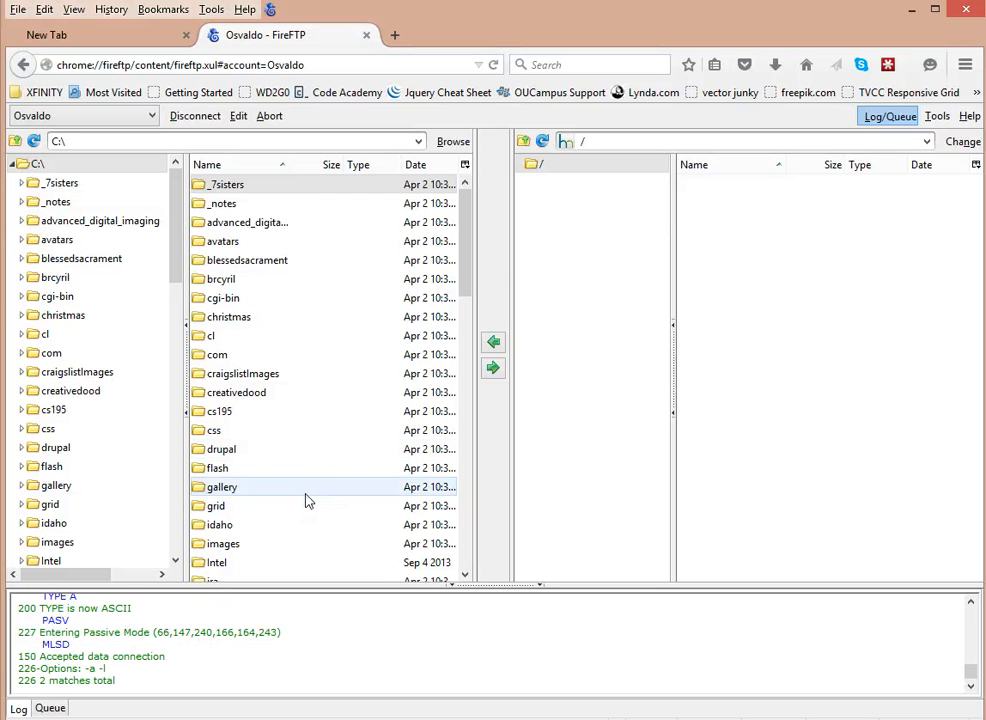
click(786, 250)
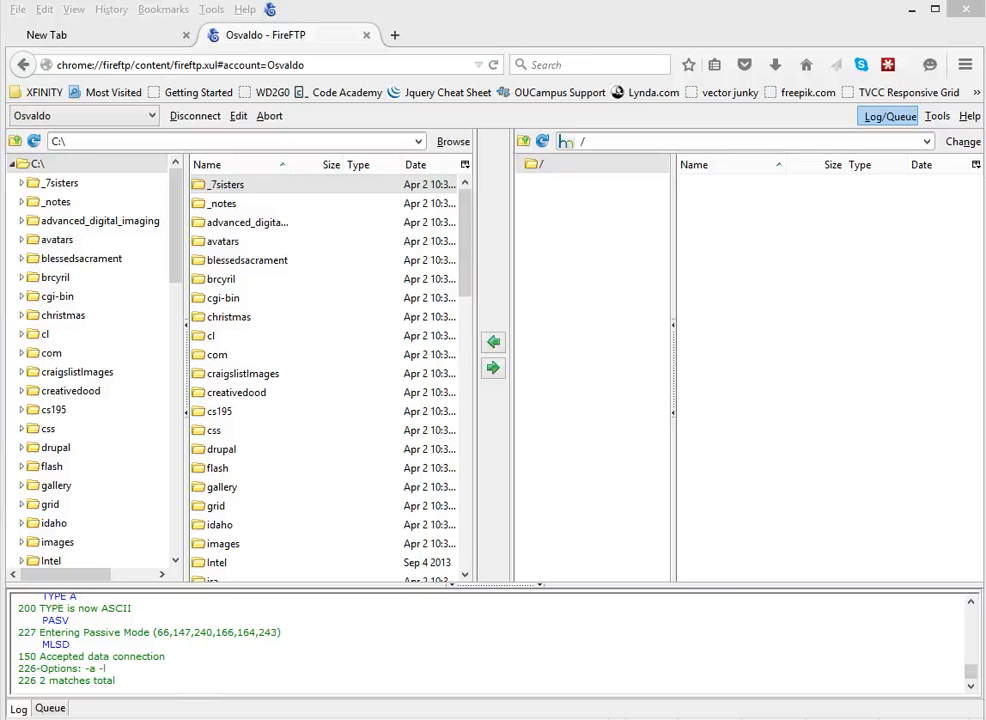
mouse_move(138, 719)
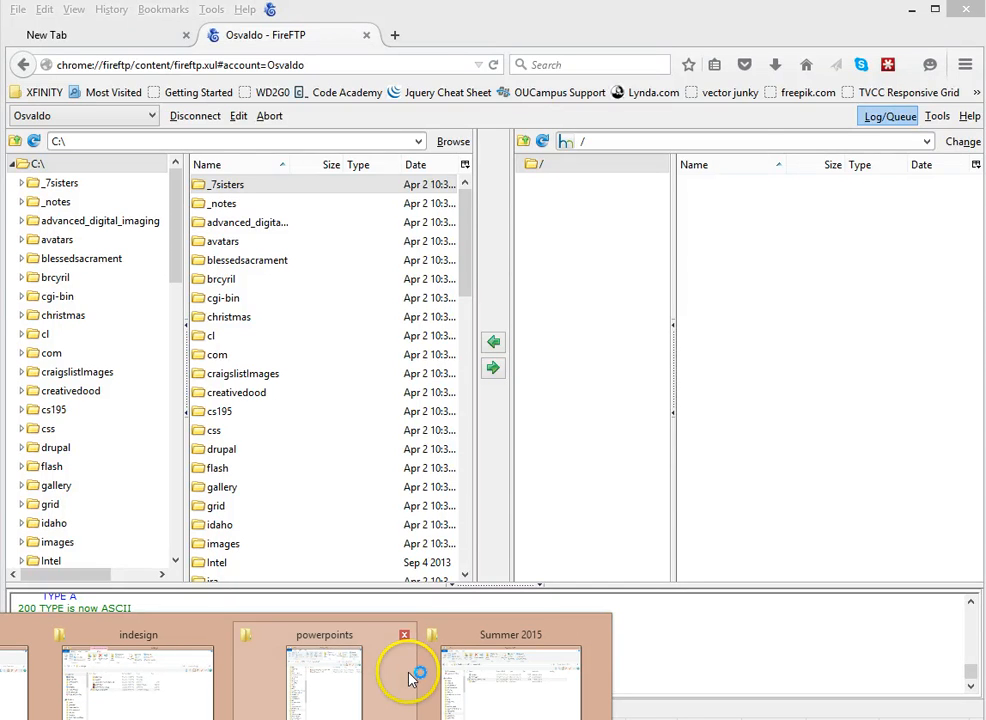
mouse_move(521, 676)
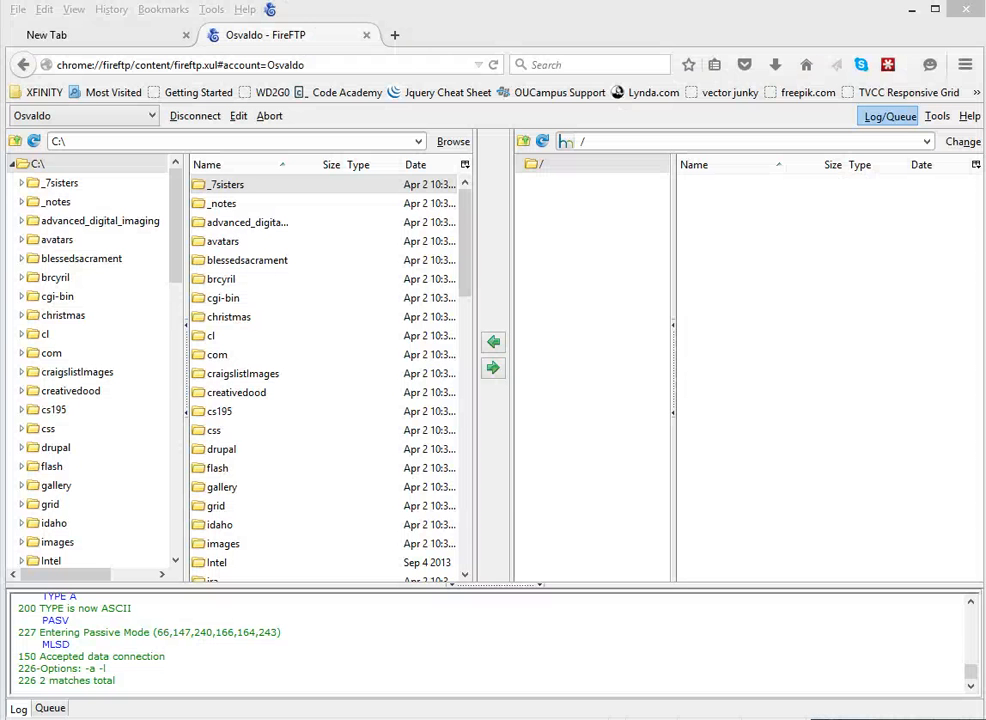
key(alt+Tab)
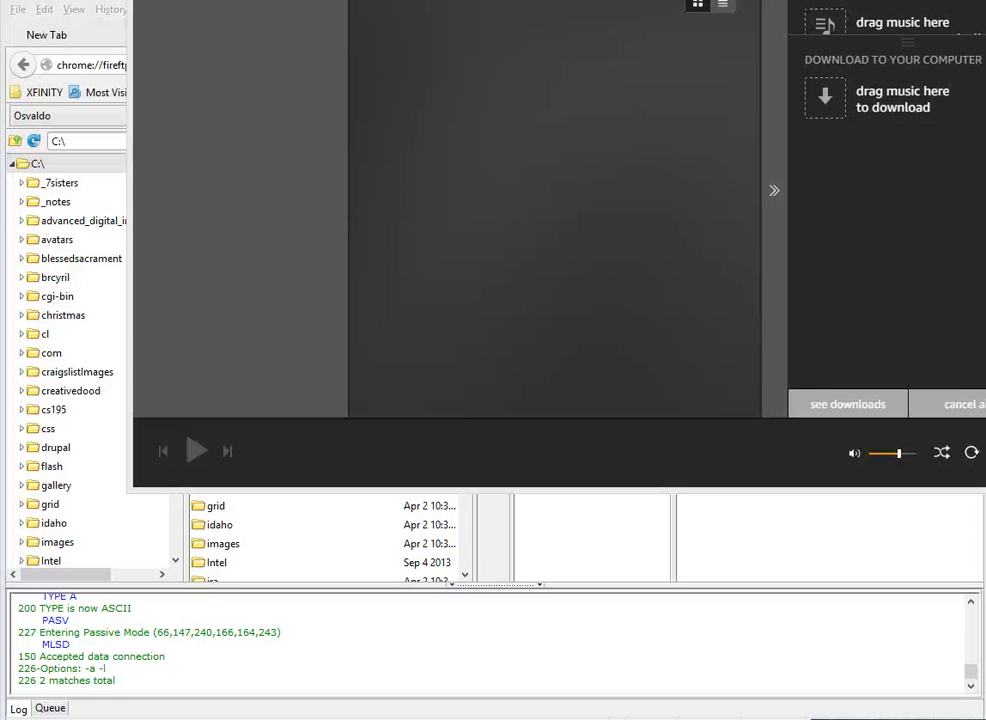
key(alt+Tab)
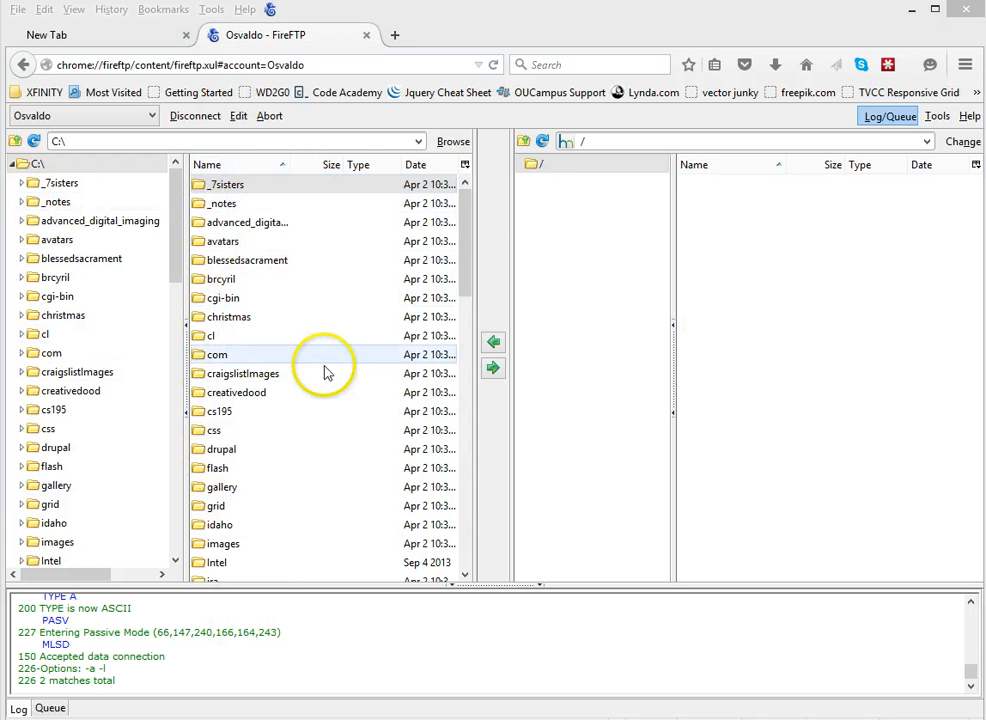
Position the Summer 2015 folder window over FireFTP and dismiss its context menu
drag(983, 70, 370, 46)
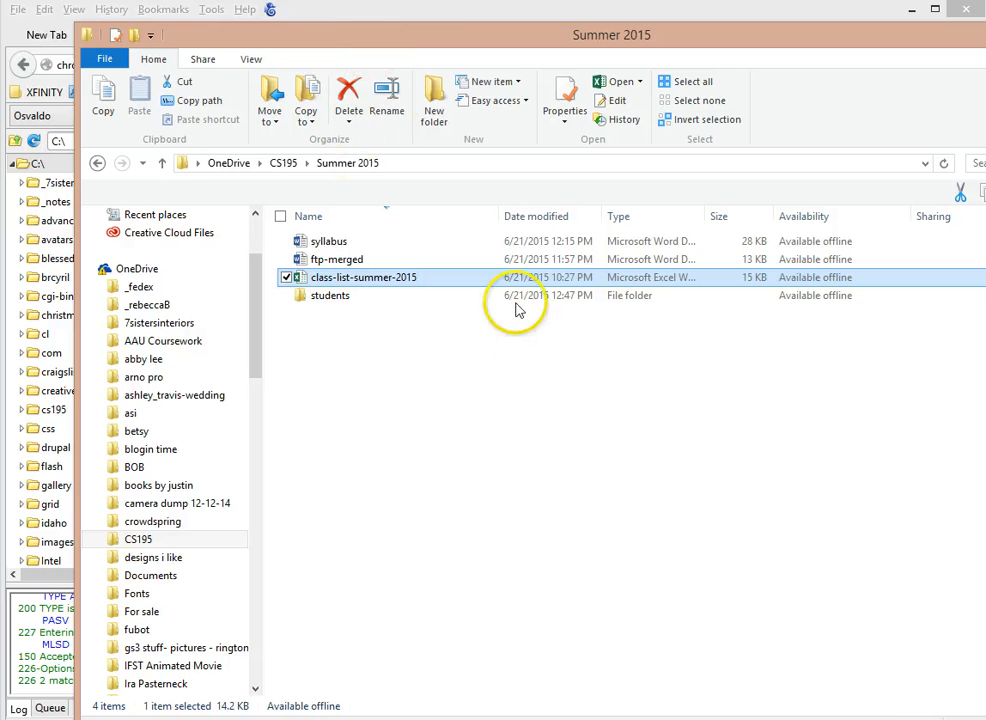
drag(447, 44, 985, 140)
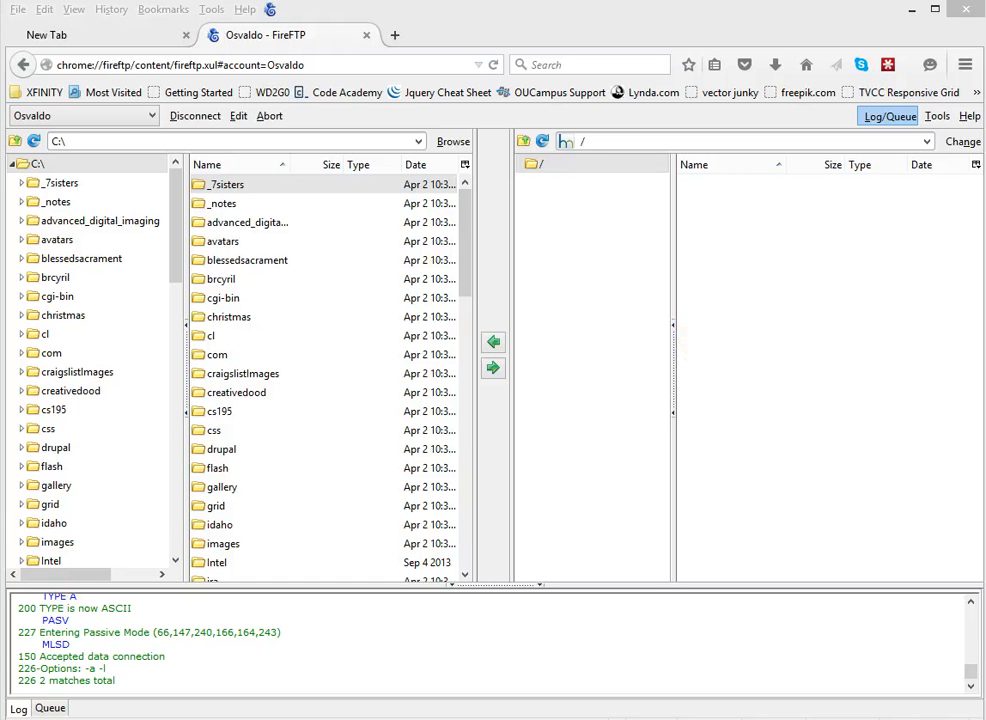
drag(985, 40, 205, 35)
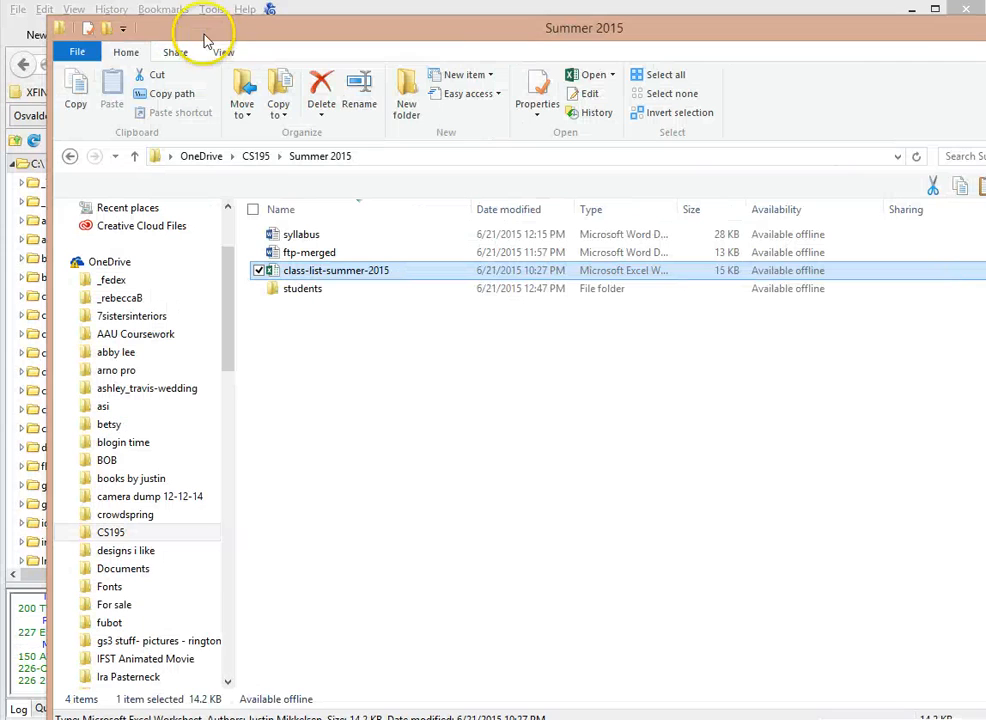
right_click(377, 407)
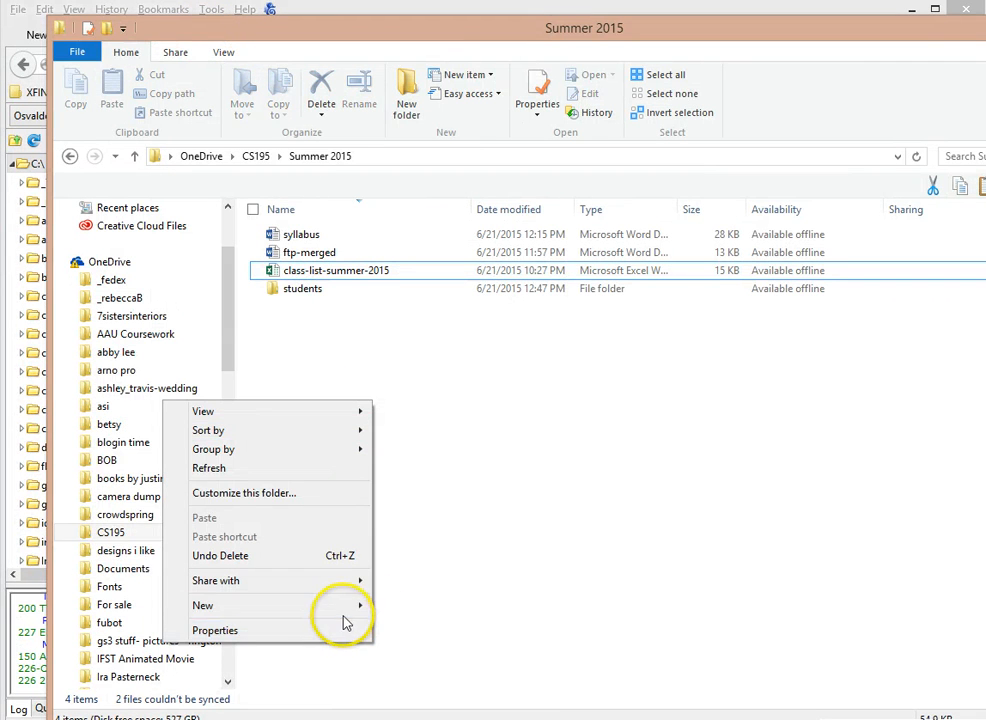
click(807, 504)
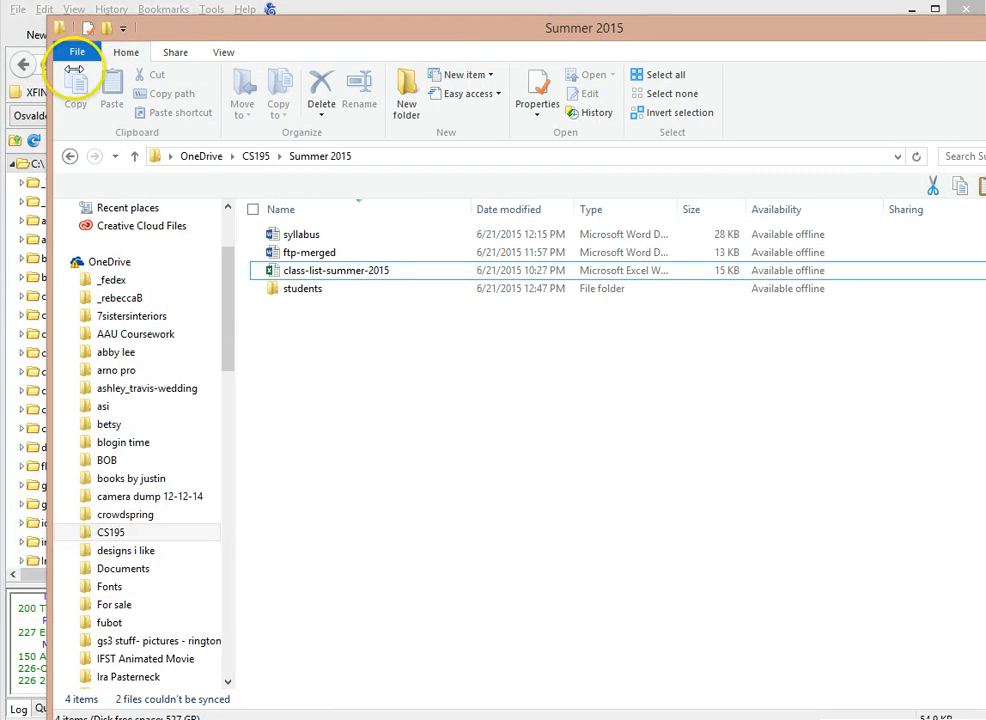
Go back to CS195, glance at Winter 2014, then open winter 2015 and the student's site folder
click(72, 158)
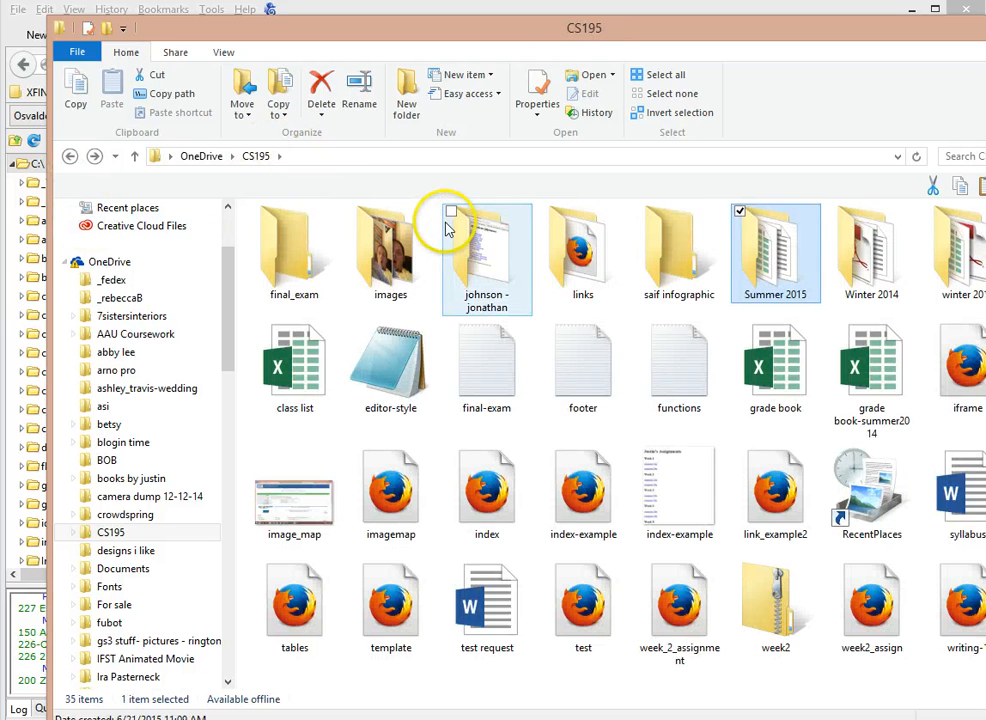
double_click(873, 283)
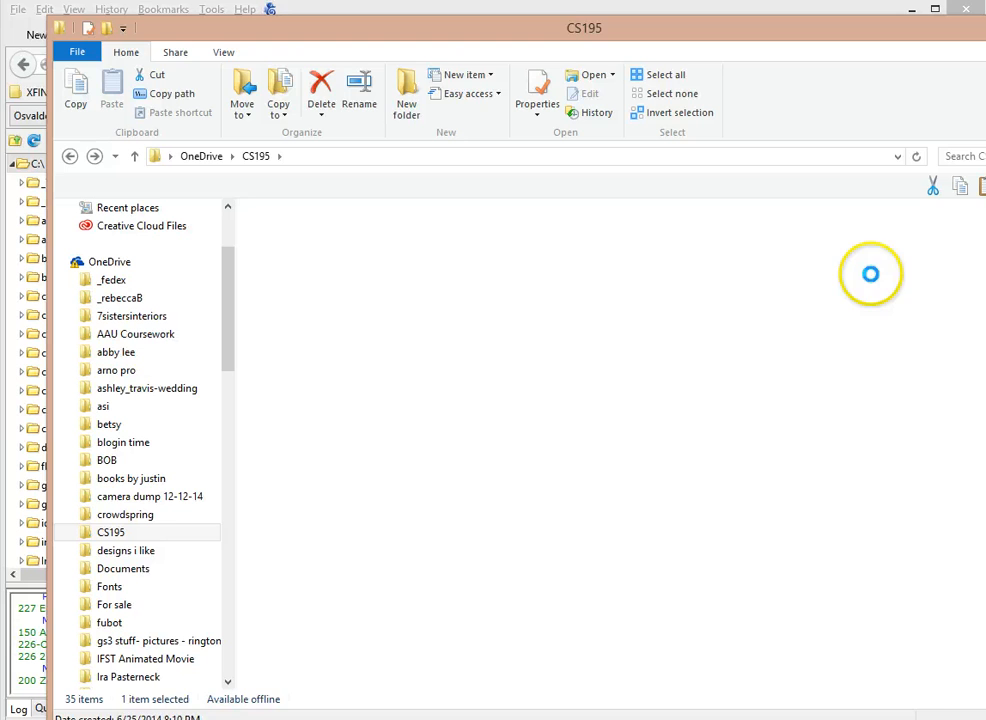
click(70, 157)
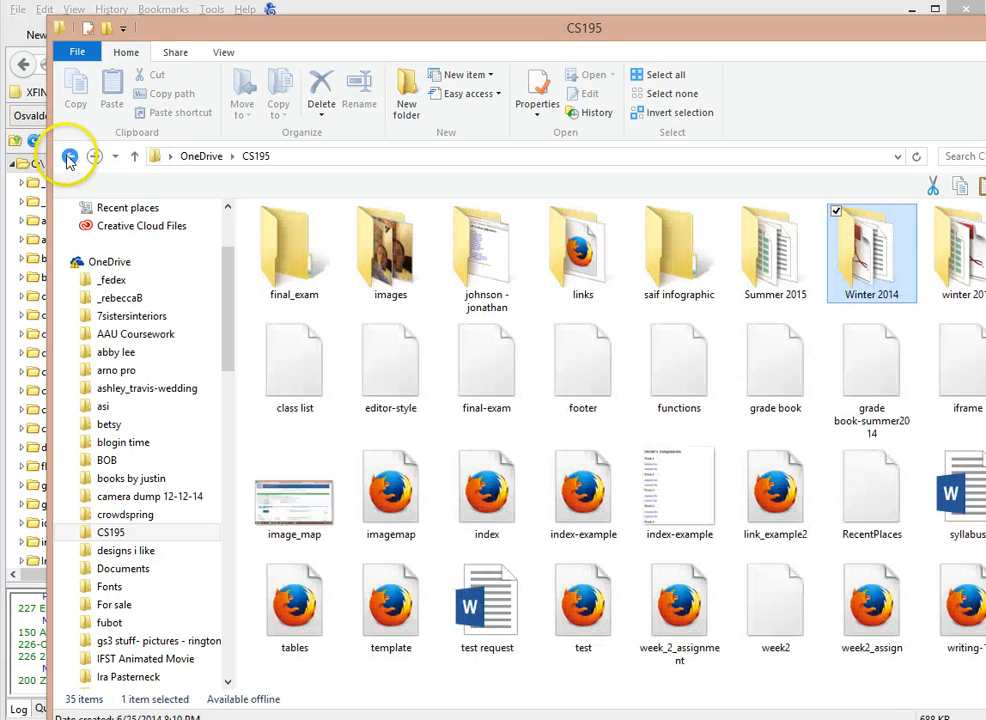
double_click(950, 245)
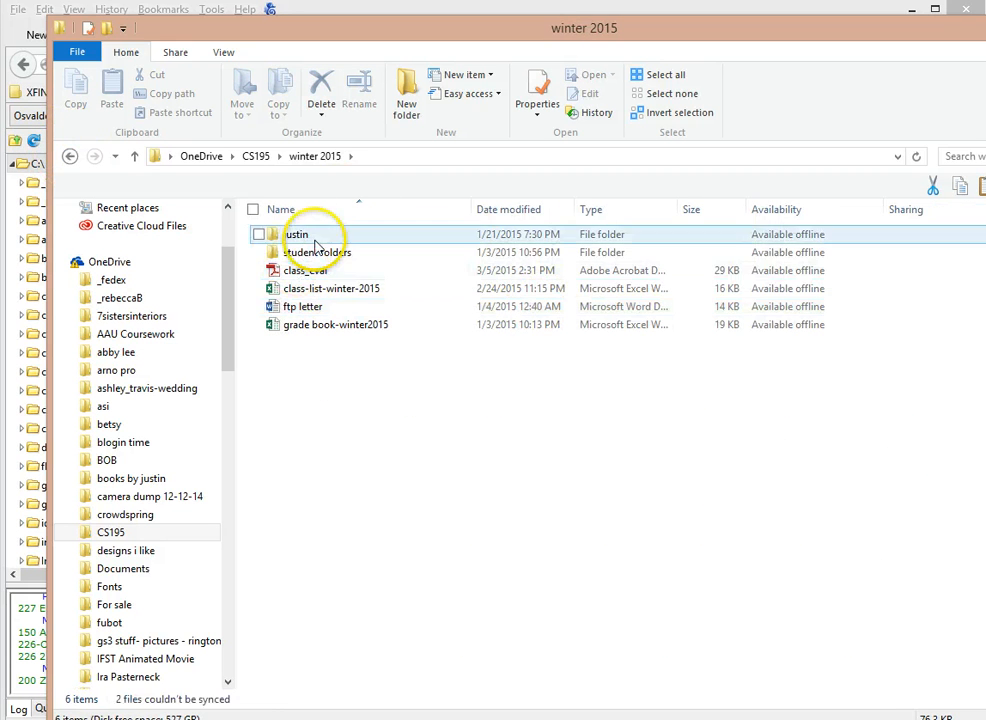
double_click(300, 234)
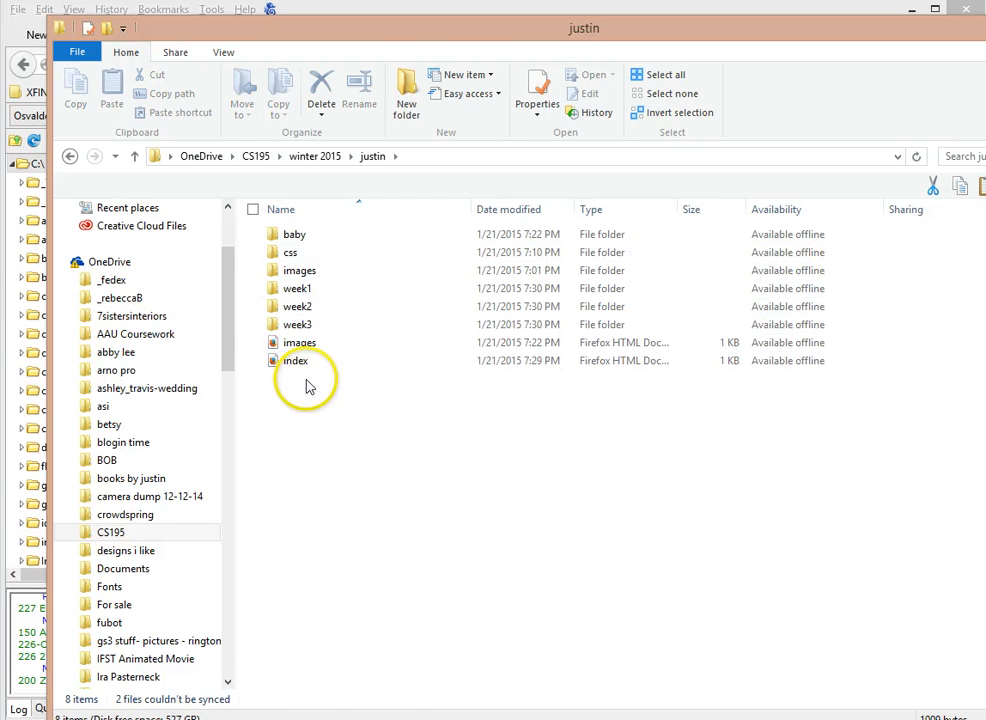
Confirm the week1 and week2 subfolders are empty, leaving the index file selected
click(303, 362)
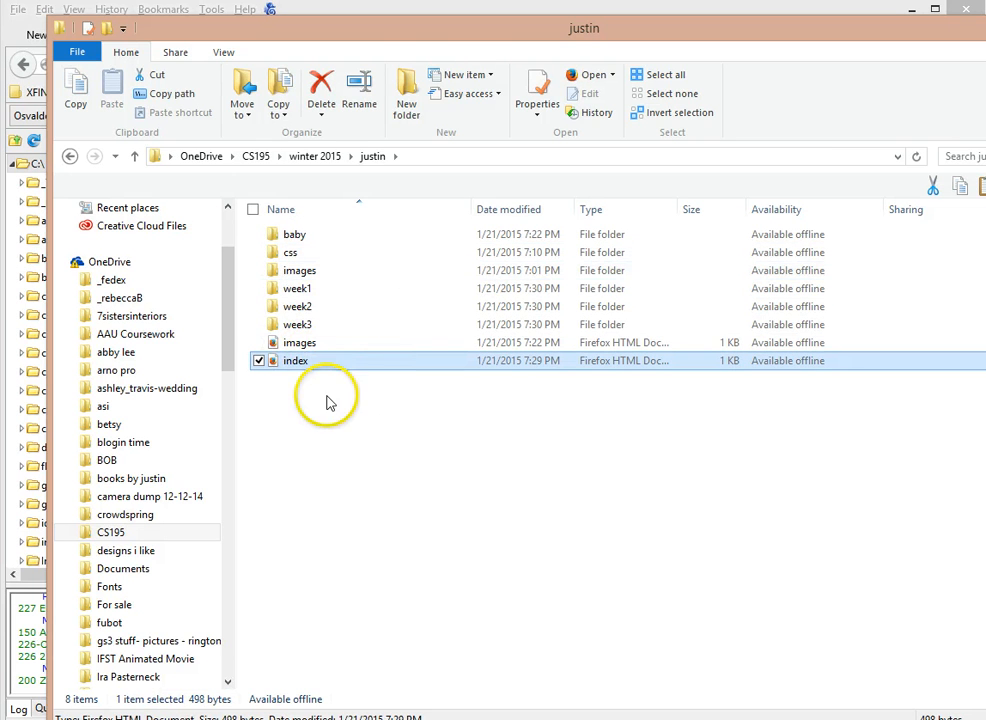
double_click(316, 289)
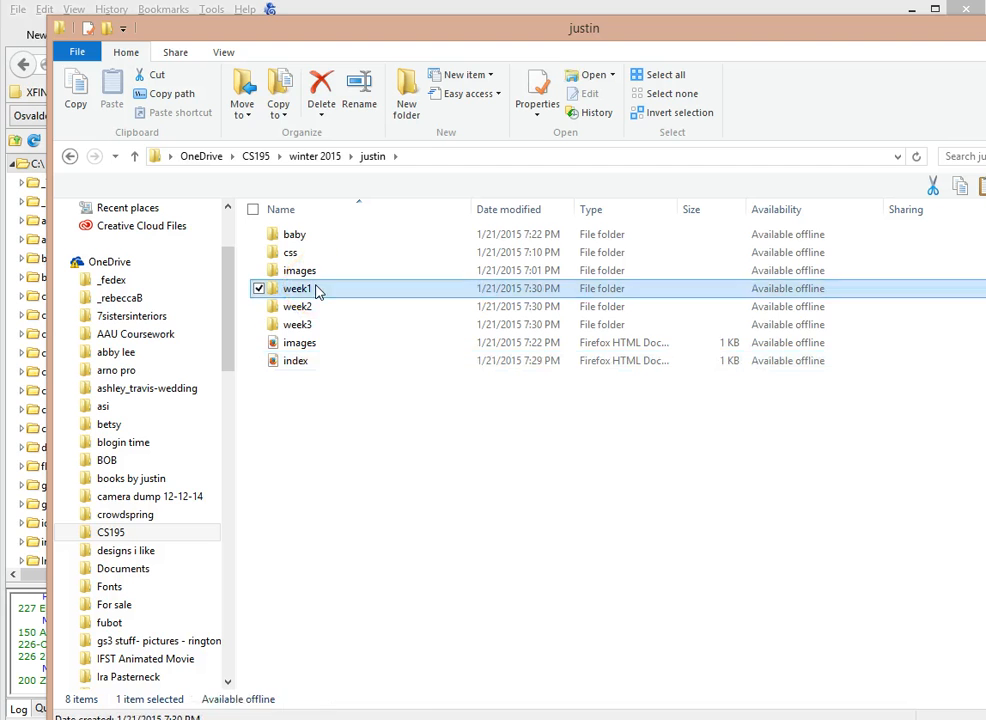
click(70, 157)
double_click(272, 307)
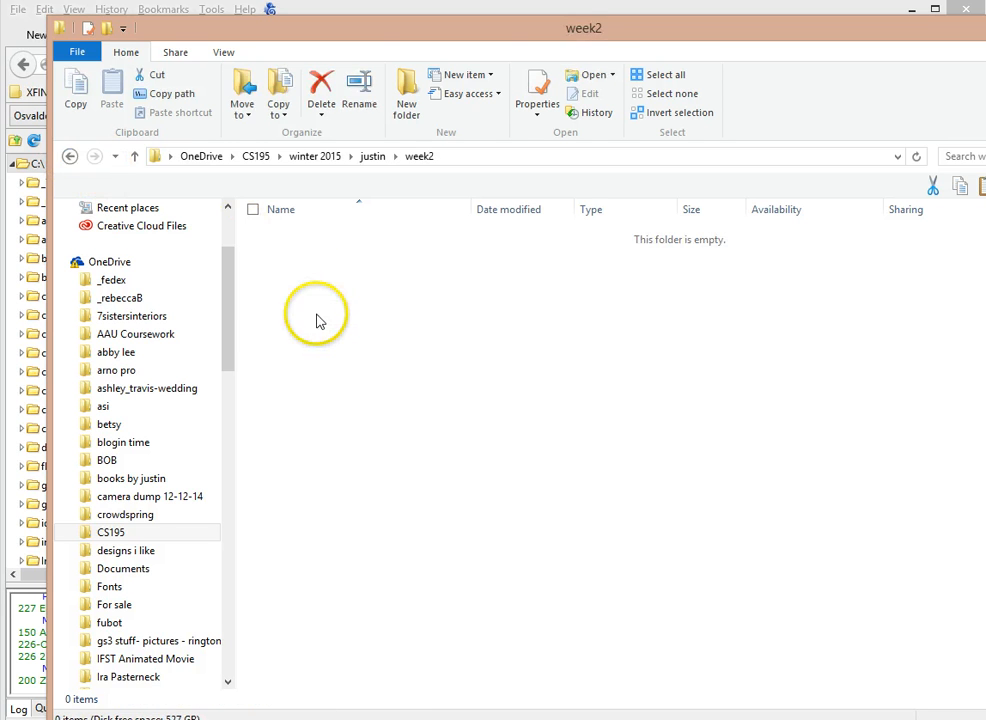
click(72, 159)
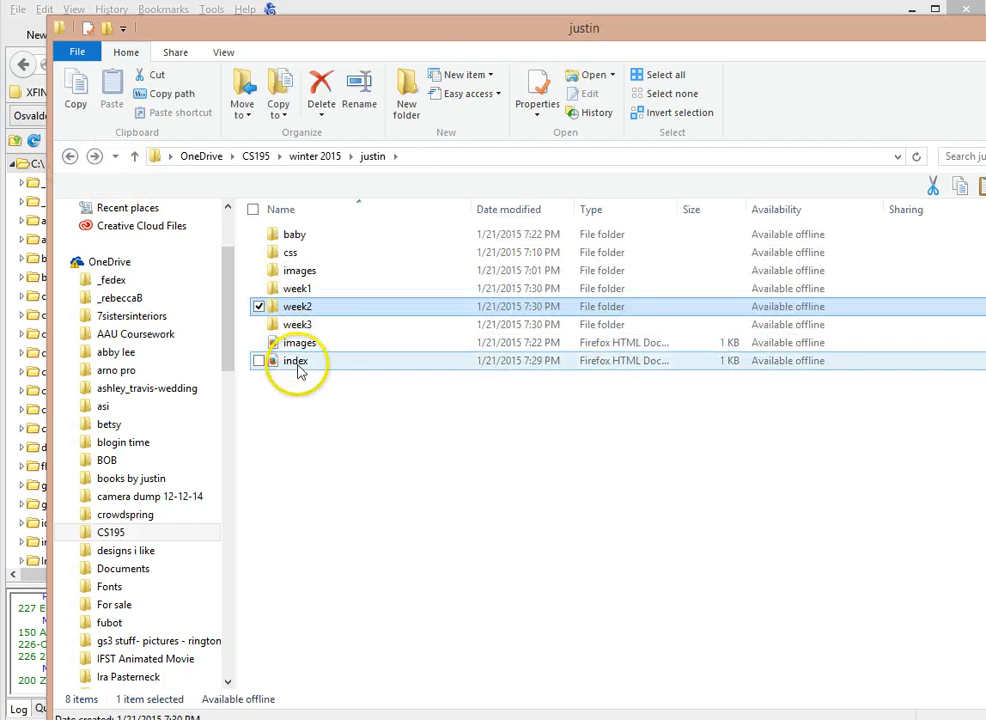
click(298, 365)
Select css, images and index, then drag them onto FireFTP's remote server root to upload
ctrl+click(310, 254)
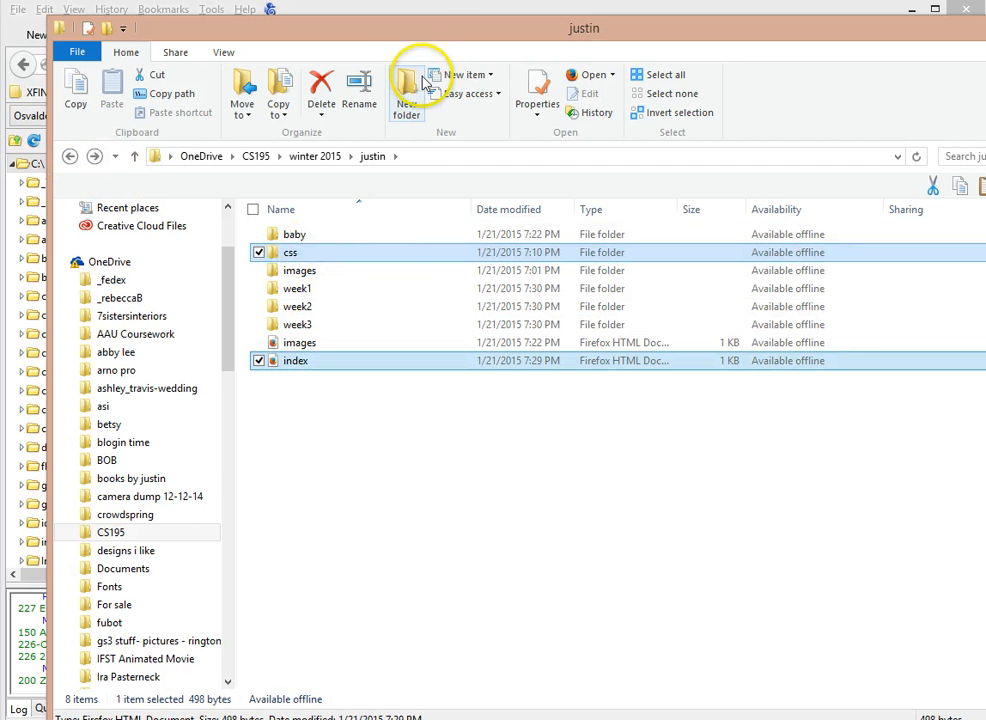
drag(415, 40, 443, 62)
drag(984, 324, 482, 335)
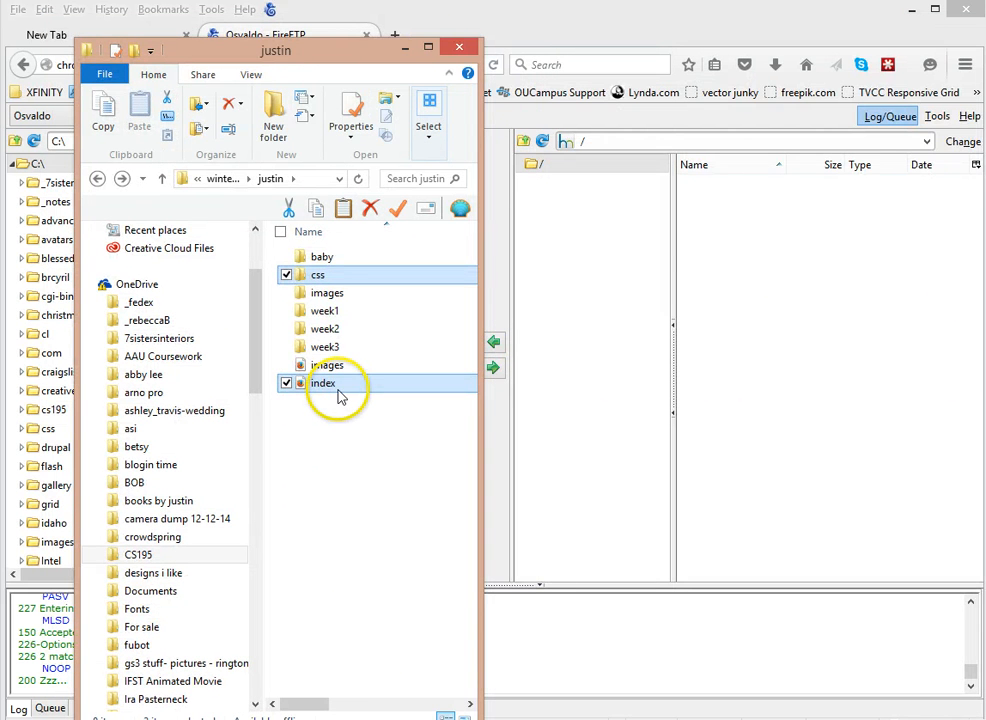
ctrl+click(351, 289)
drag(353, 293, 726, 305)
drag(378, 330, 790, 298)
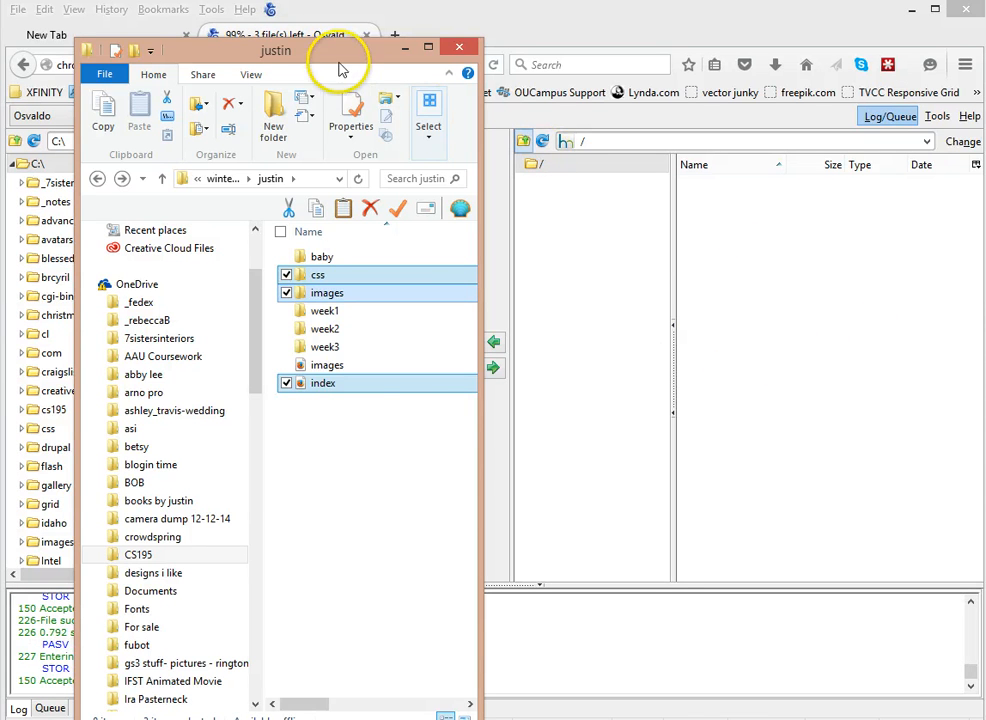
click(799, 229)
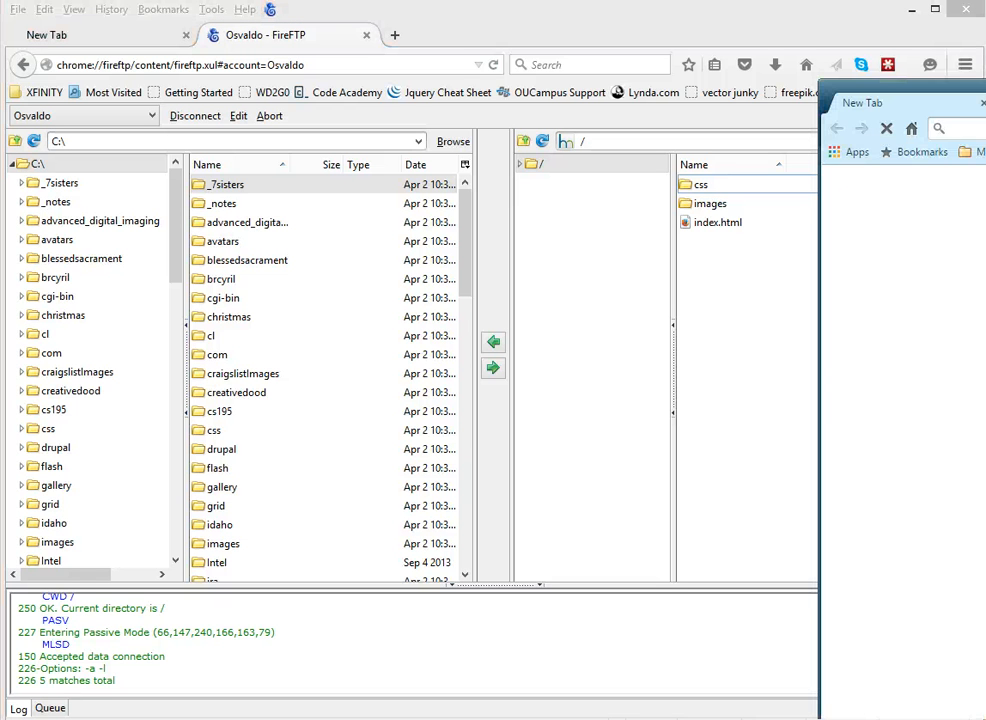
In Chrome, load cs195.creativedood.com/, then try the student's page address on it
drag(985, 96, 620, 182)
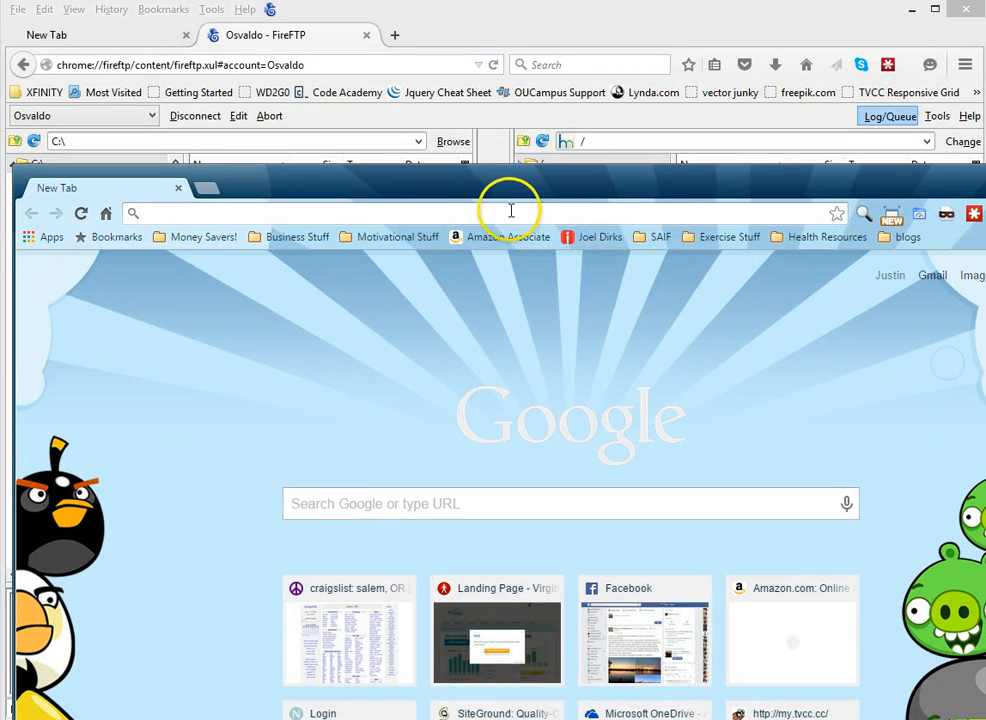
click(449, 214)
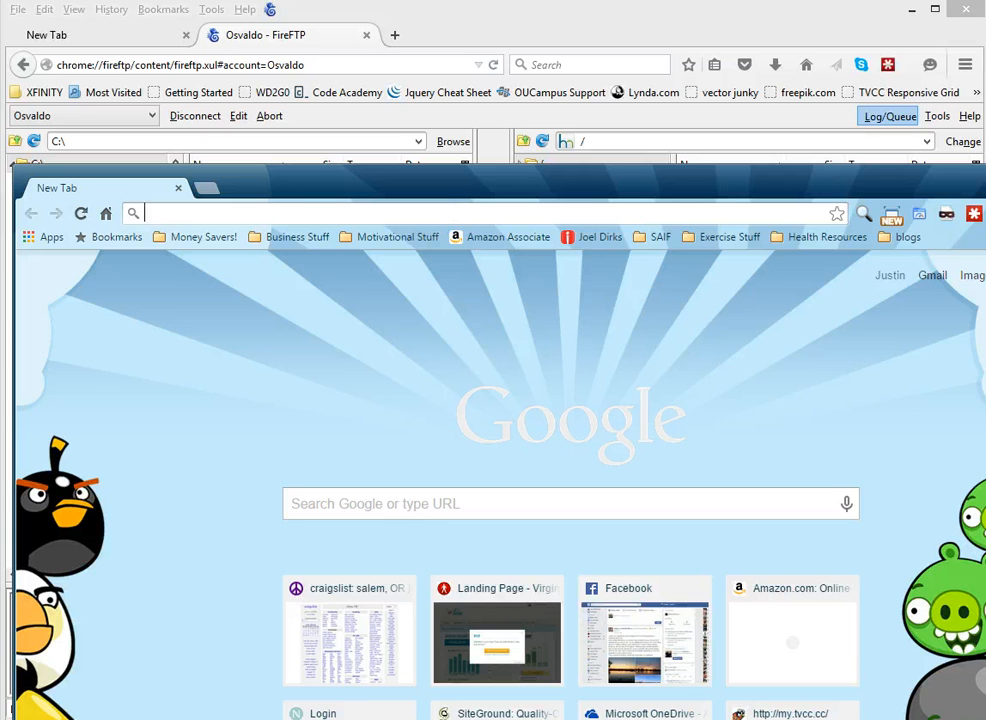
text(cs195.creativedood.com/)
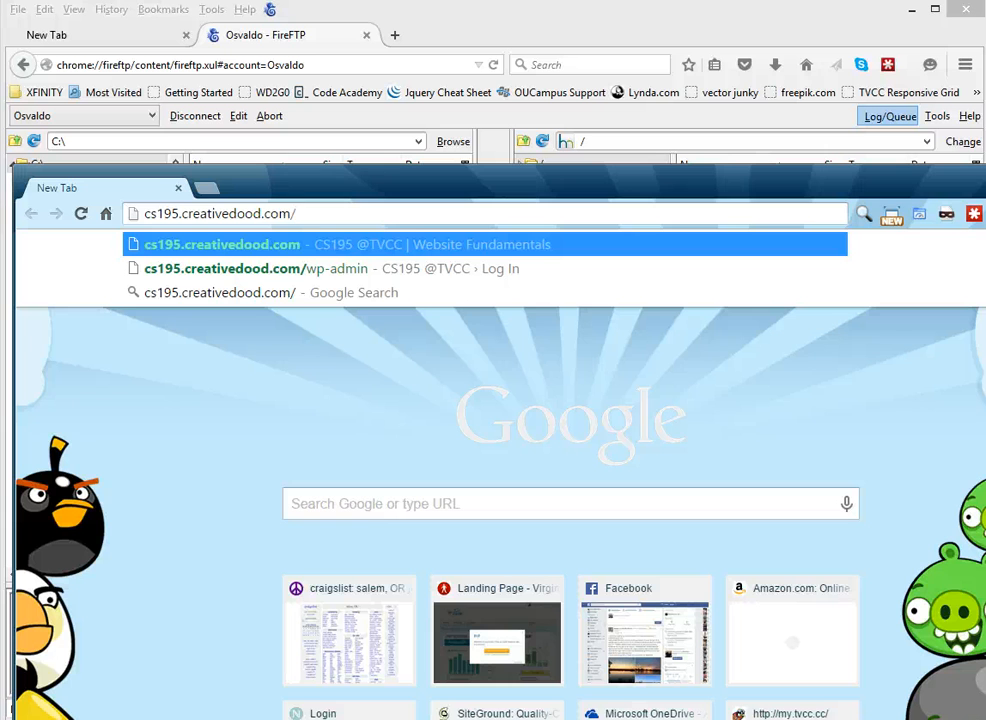
key(Return)
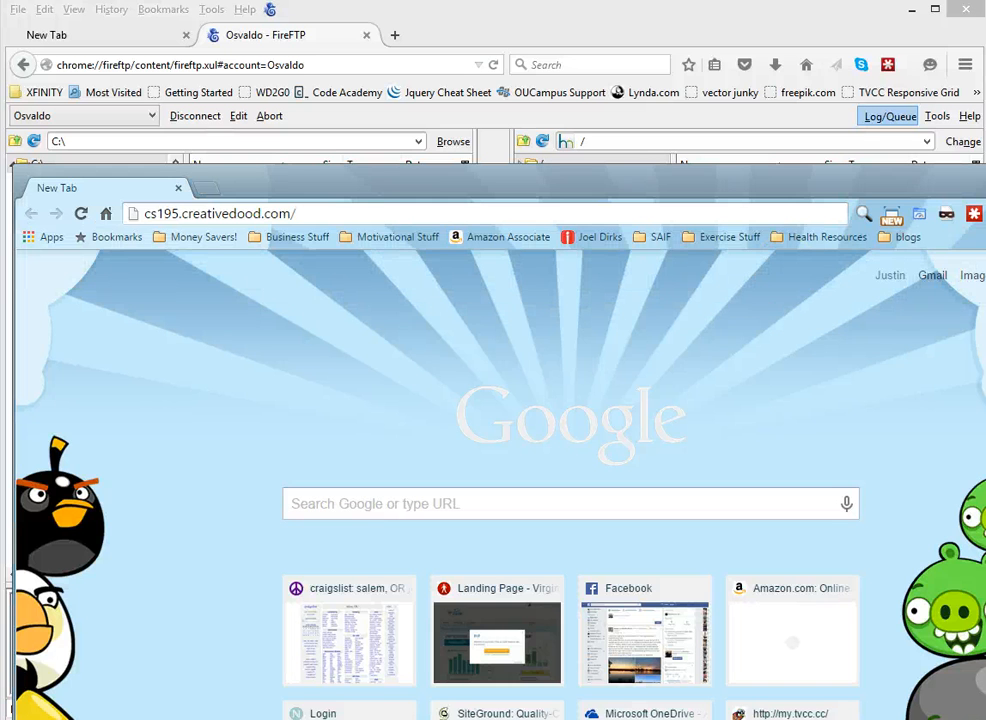
click(315, 214)
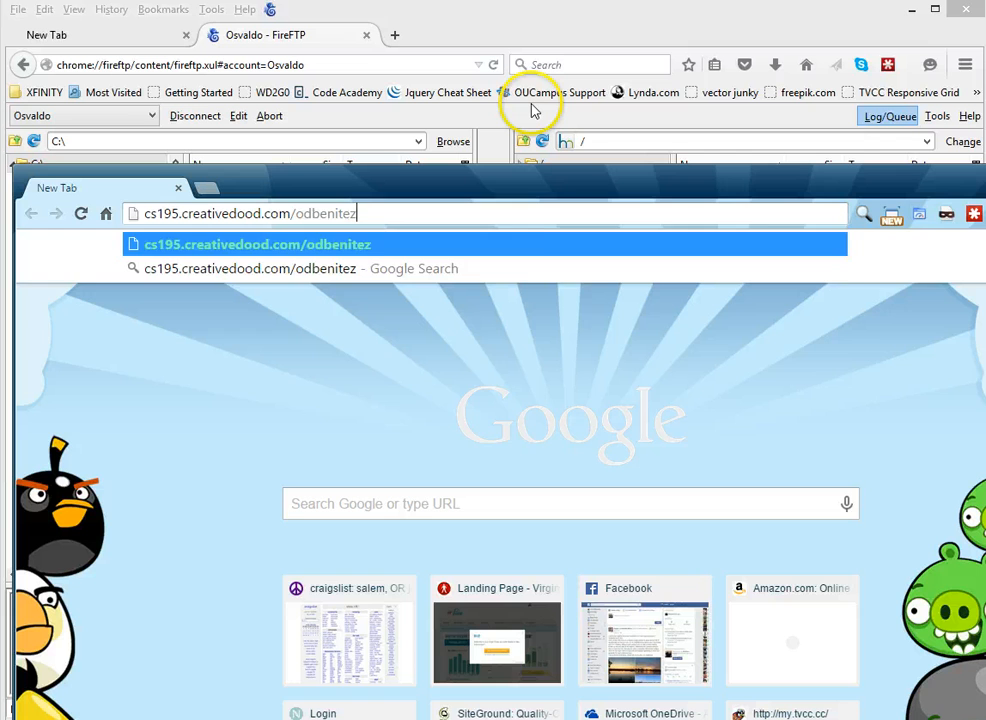
key(Return)
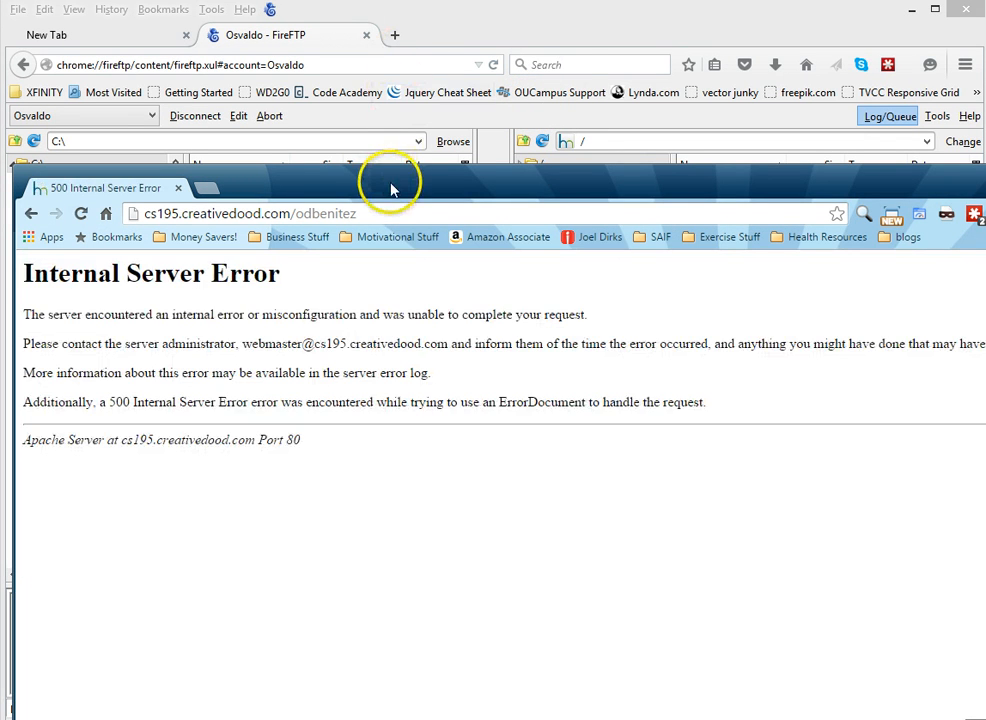
Insert students/ into the address so the student's assignments page loads
drag(392, 190, 403, 110)
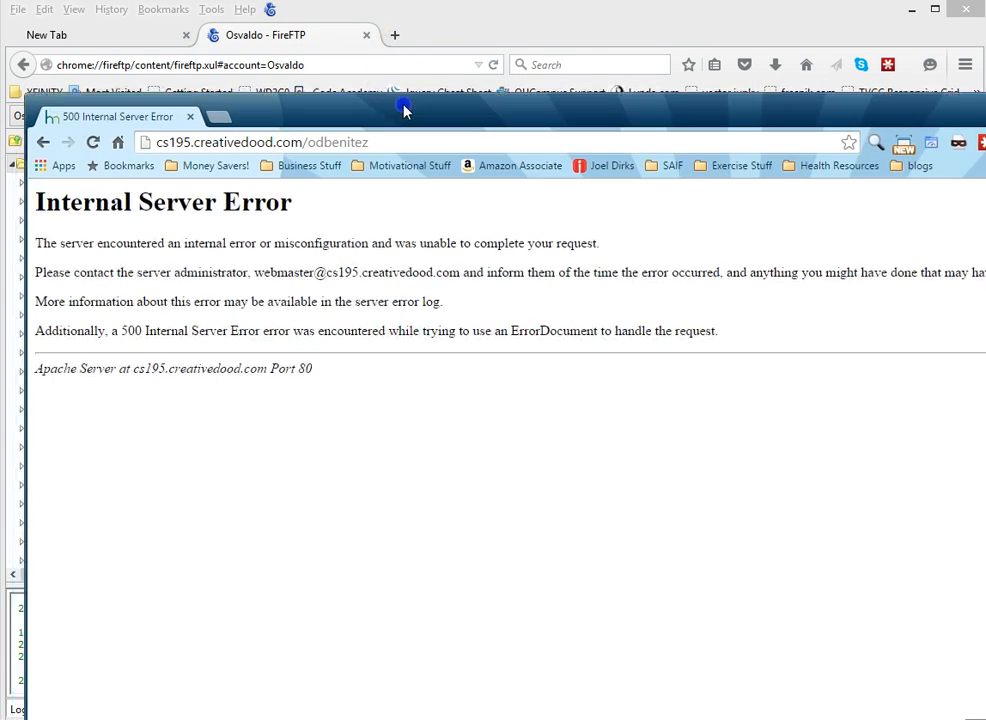
drag(304, 134, 157, 134)
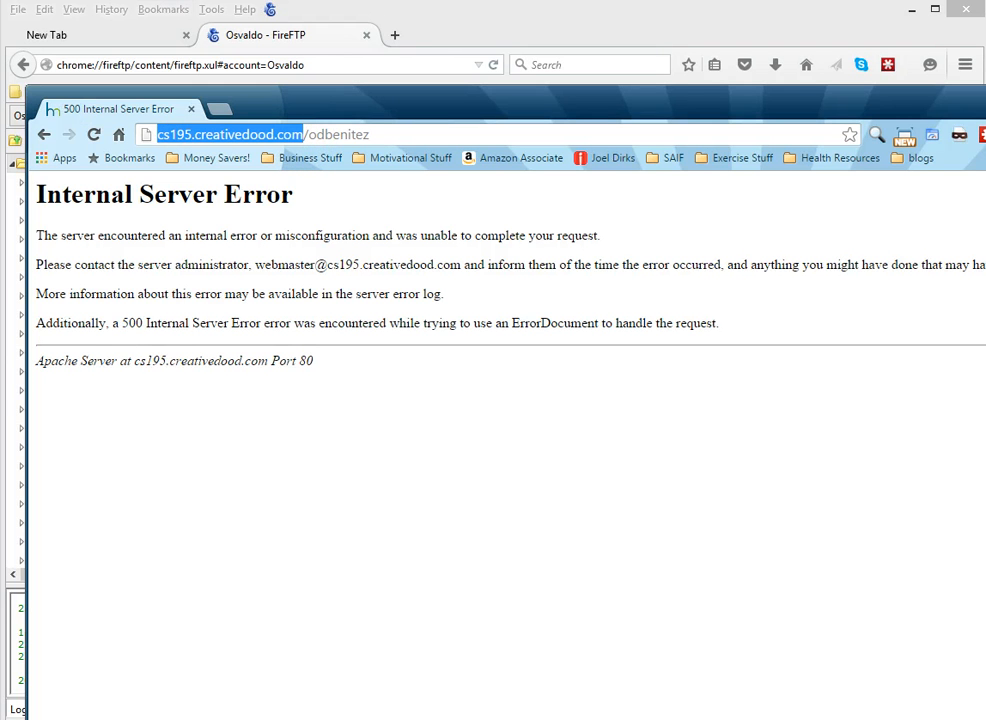
key(alt+Tab)
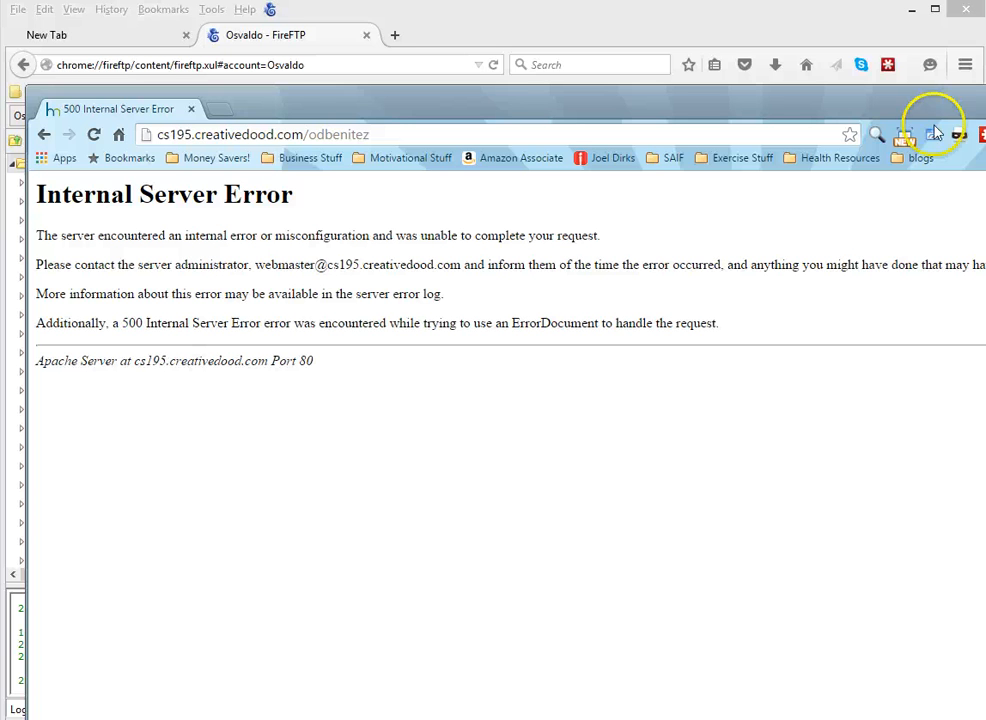
click(310, 134)
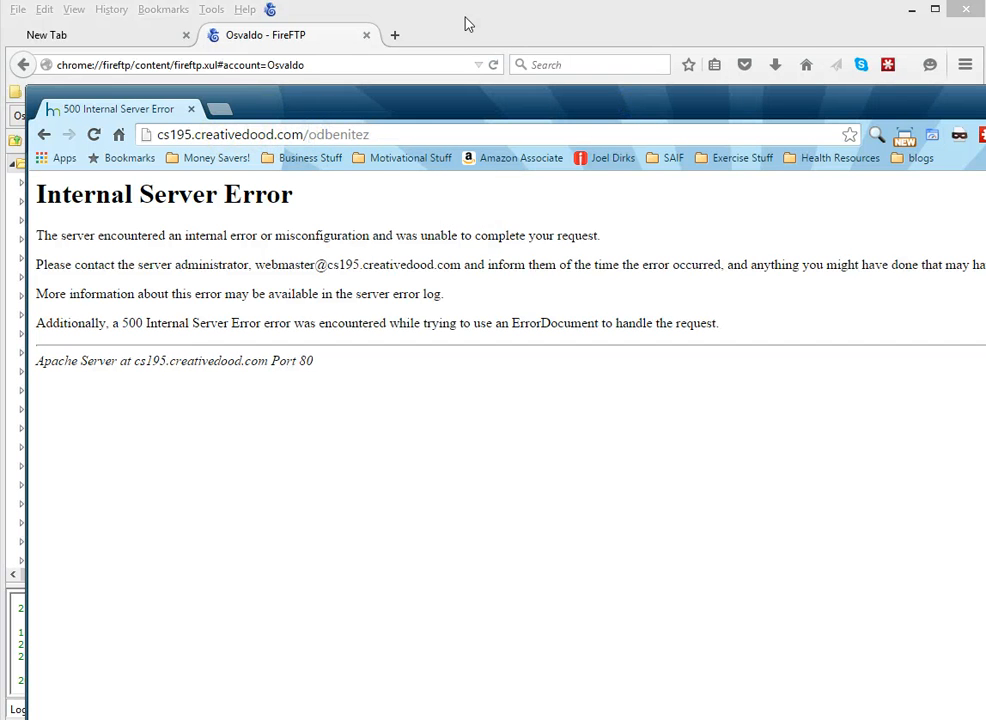
text(students/)
key(Return)
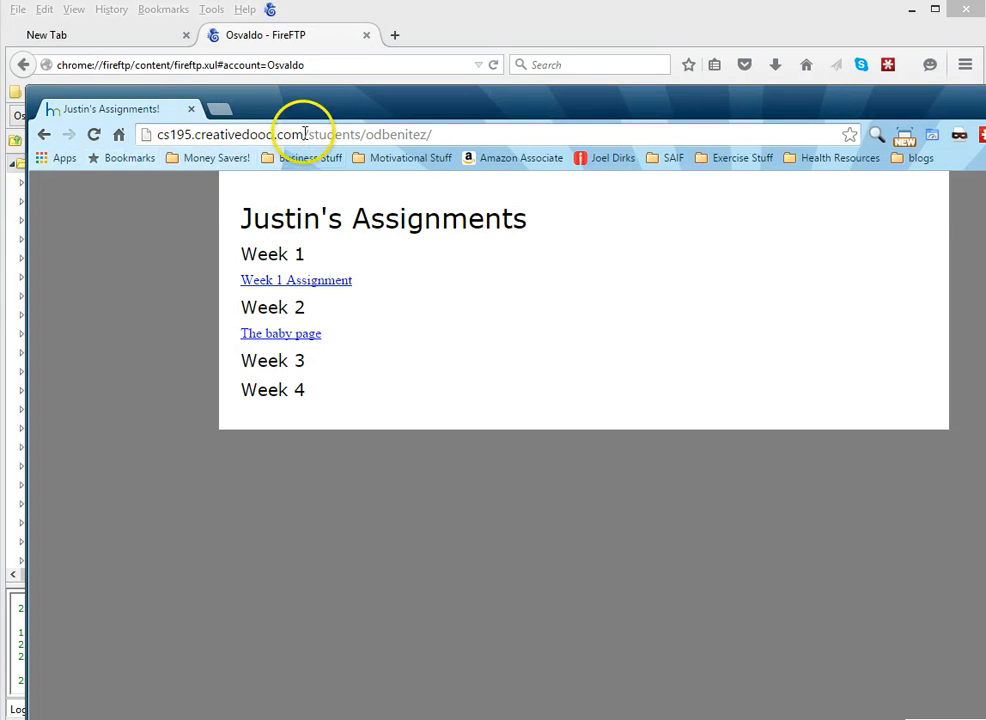
Shift the Chrome window around to compare the assignments page with FireFTP's remote file listing
drag(326, 112, 310, 42)
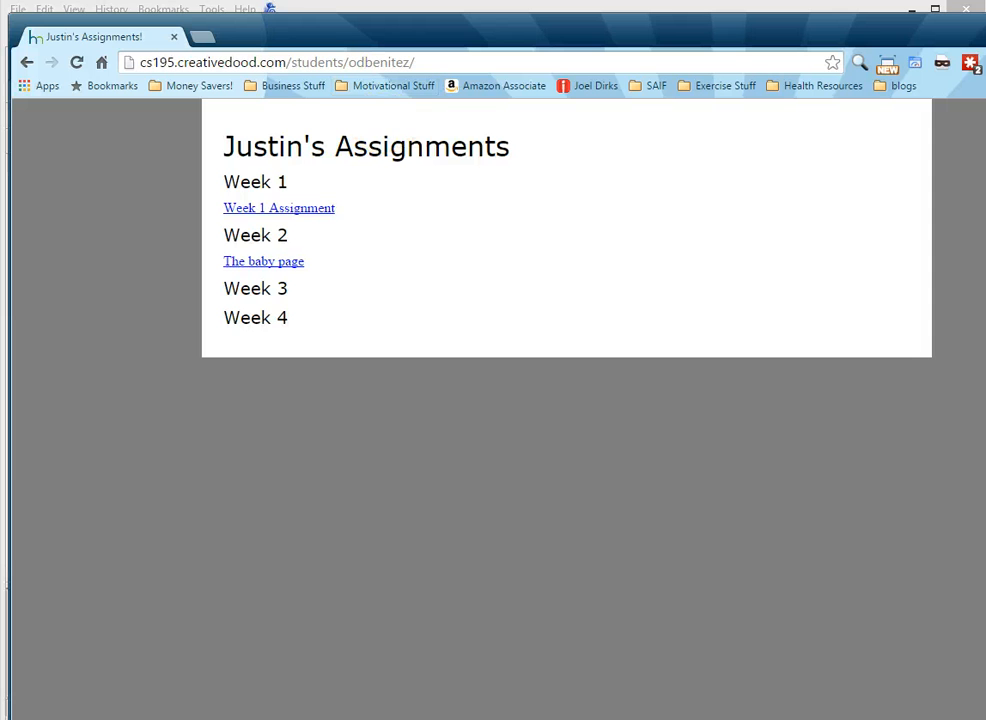
drag(759, 14, 430, 62)
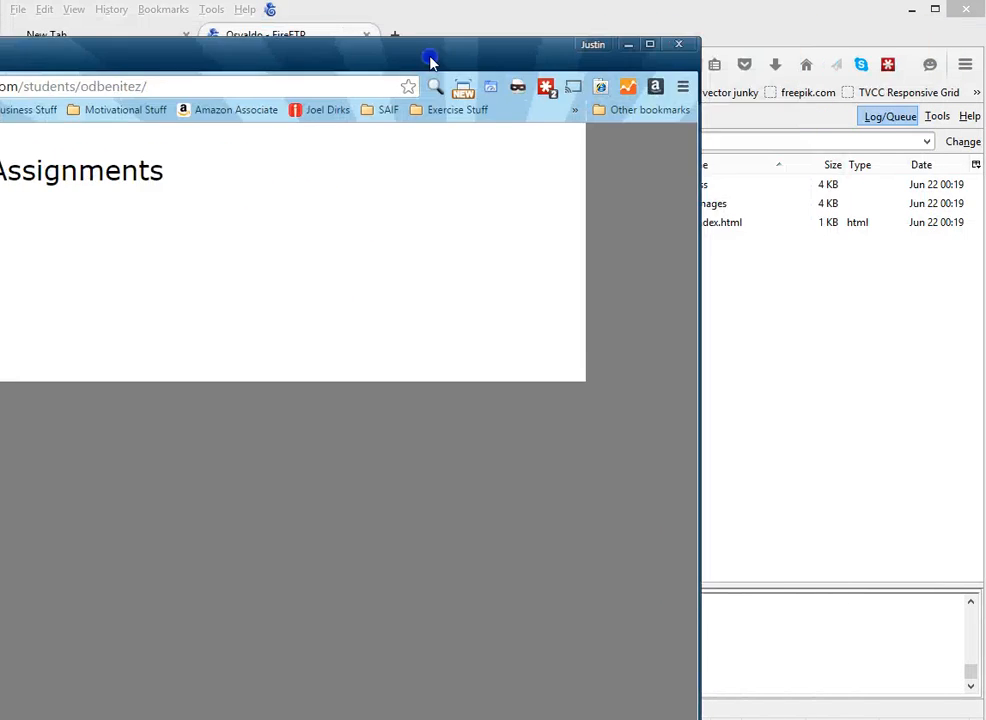
drag(607, 48, 461, 72)
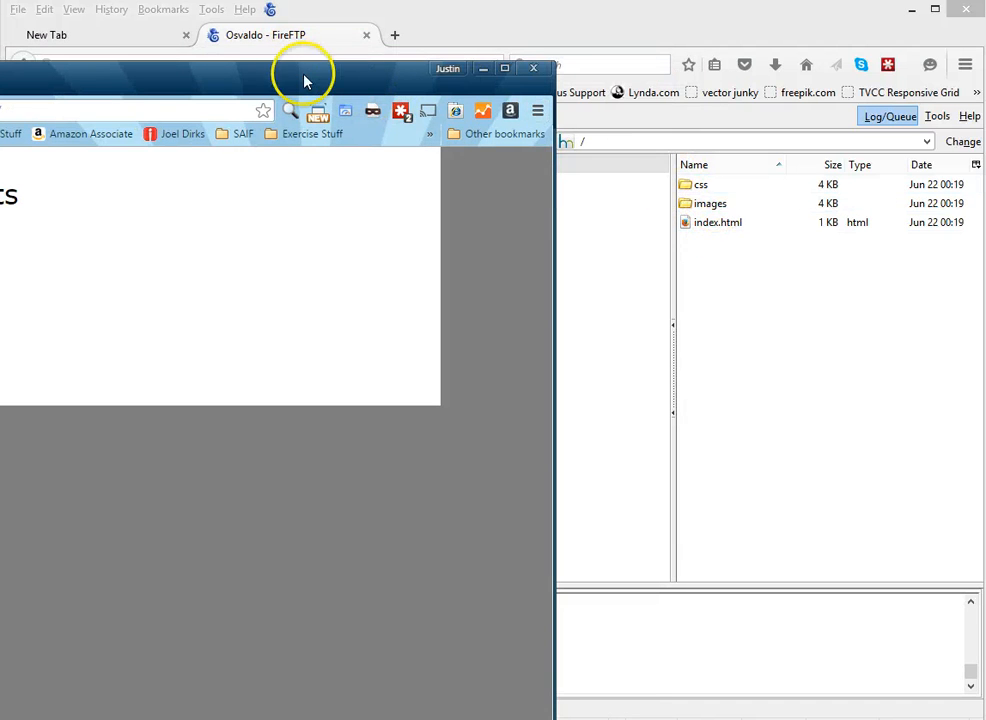
drag(305, 82, 706, 26)
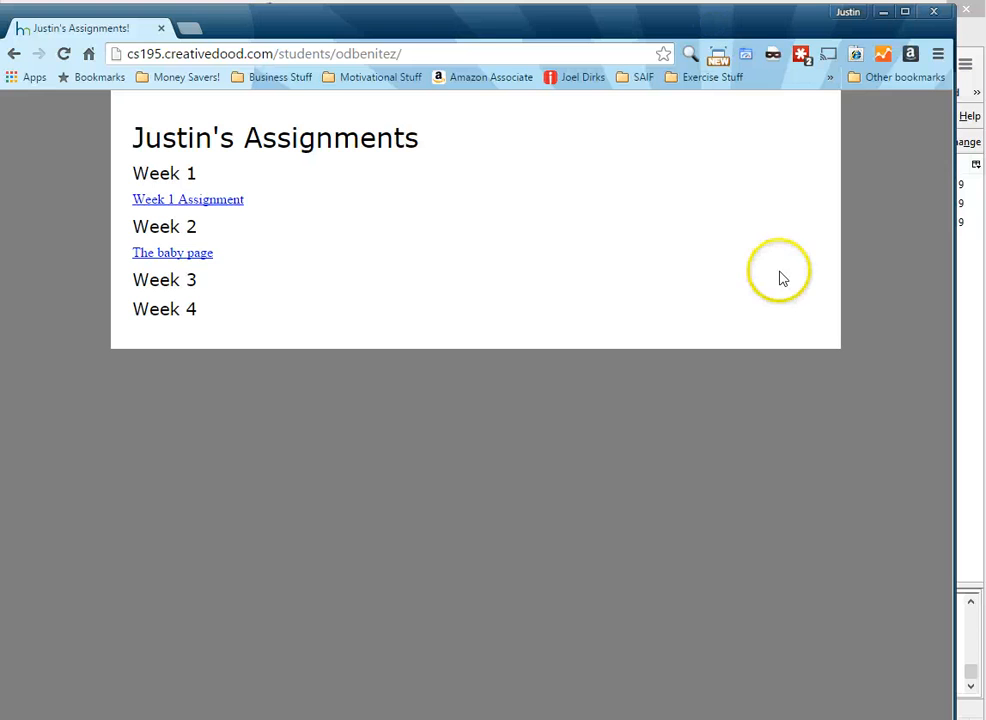
drag(447, 24, 326, 222)
Delete the css folder from the server root, then bring Chrome back to the front
click(757, 194)
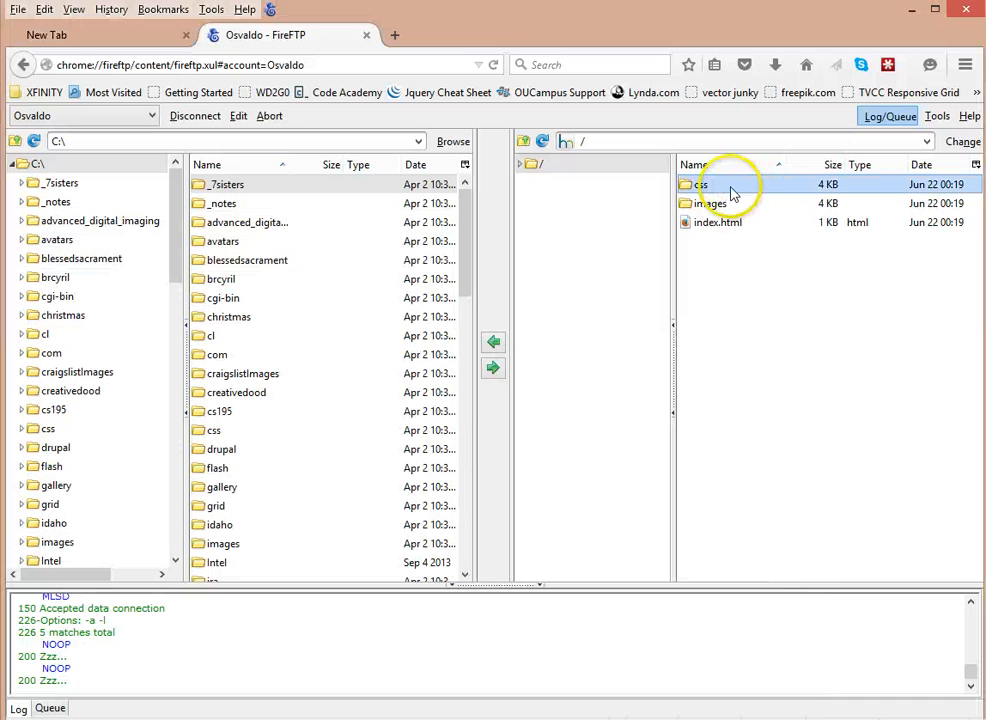
right_click(695, 190)
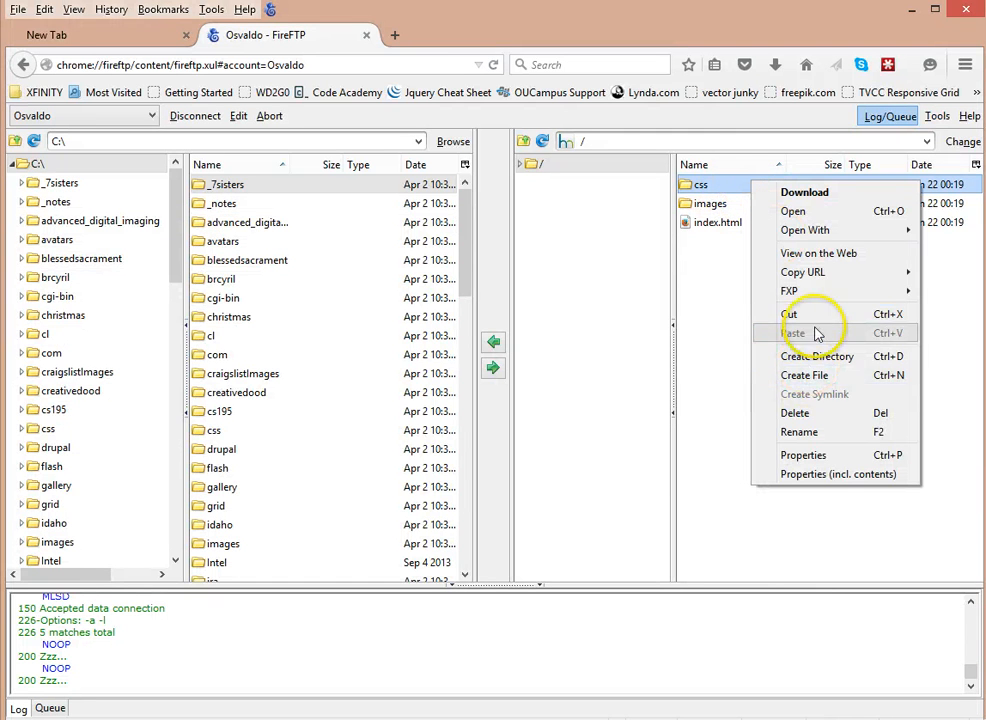
click(818, 413)
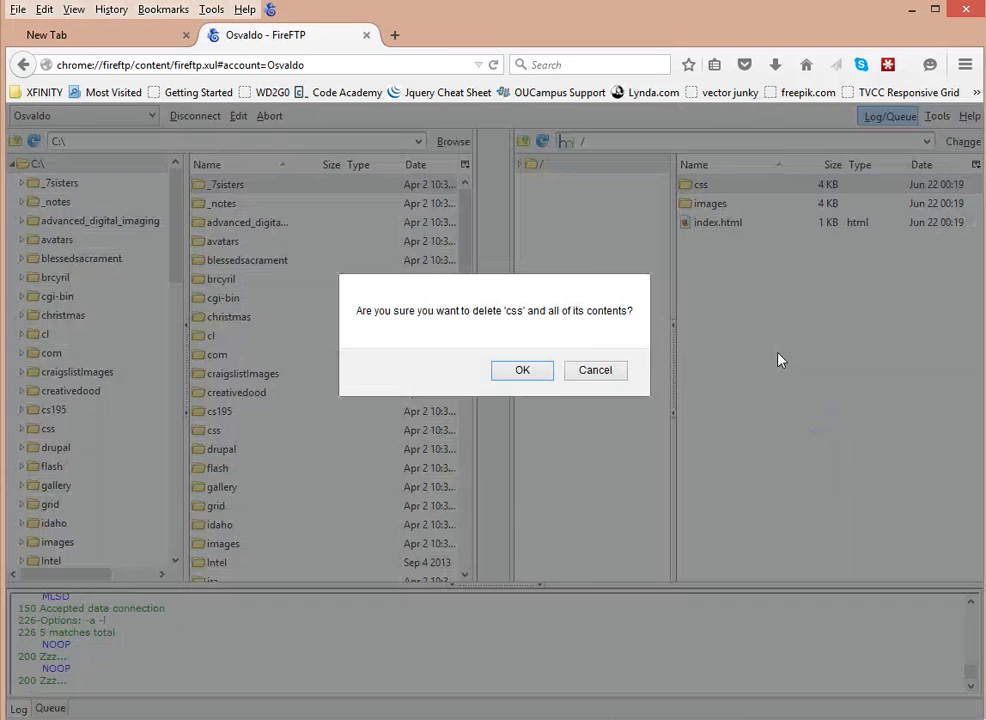
click(519, 370)
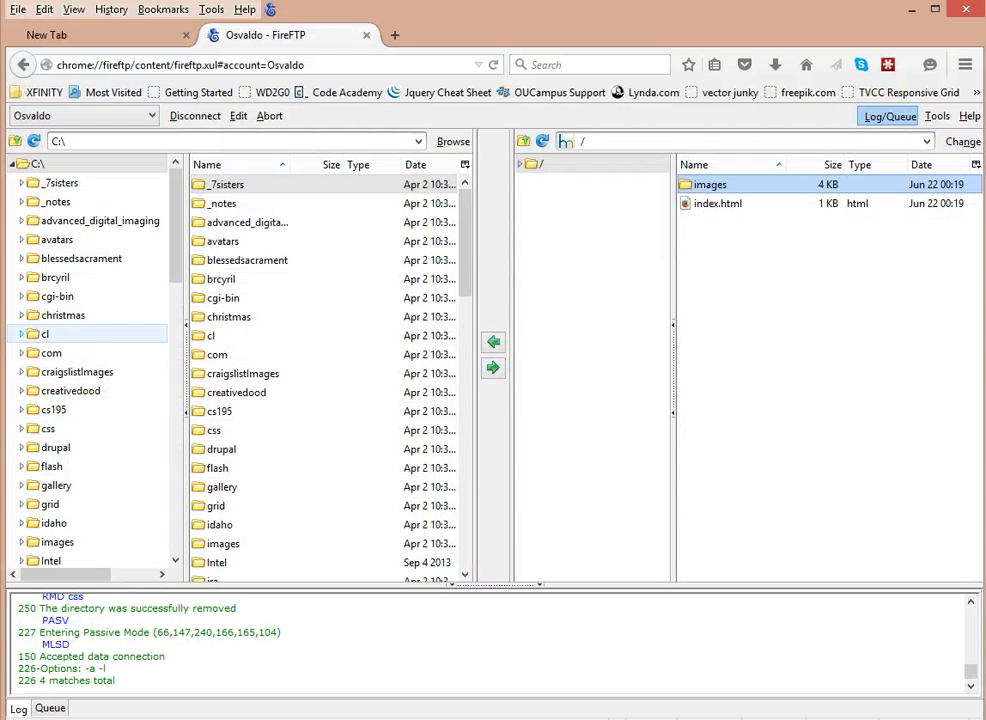
click(2, 332)
drag(134, 237, 266, 5)
Maximize Chrome and reload the assignments page to show it unstyled, then restore the window
click(93, 35)
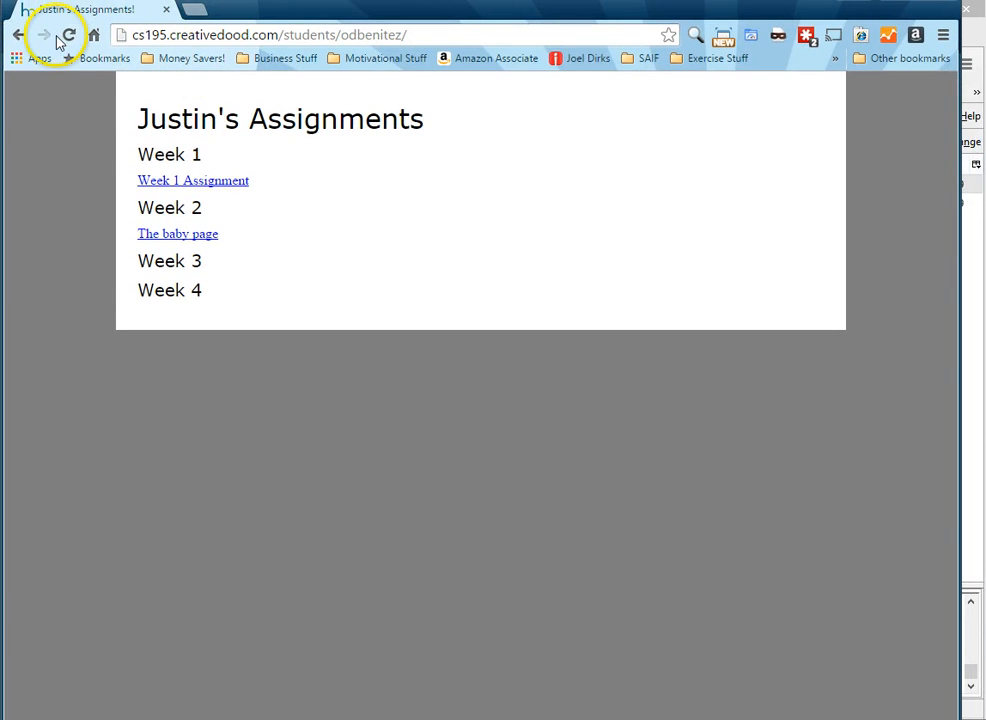
click(67, 37)
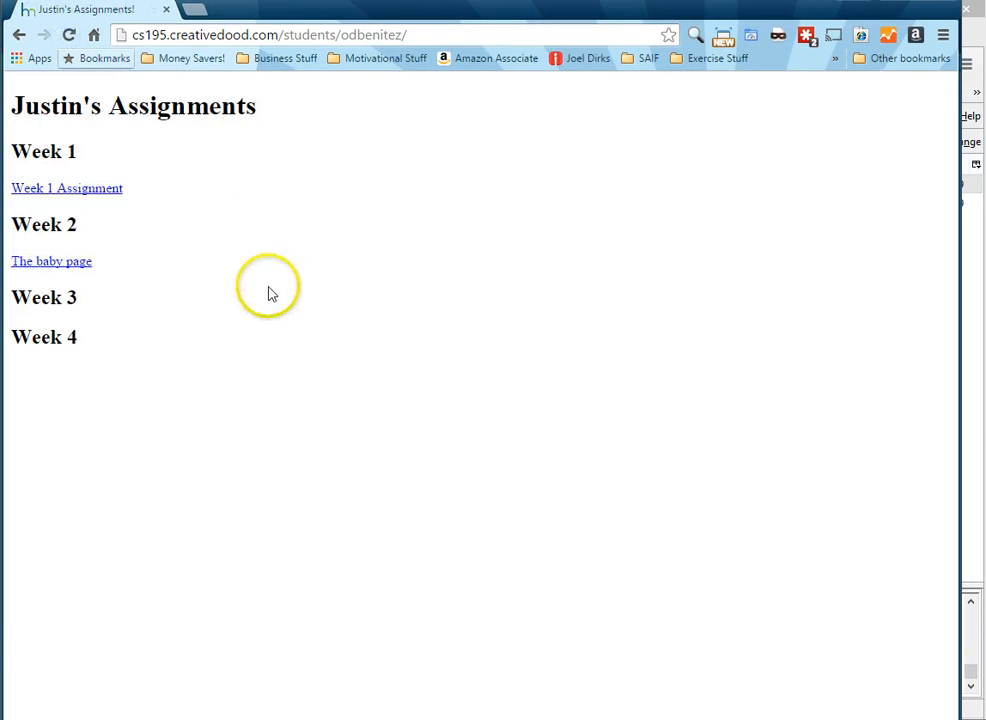
click(206, 257)
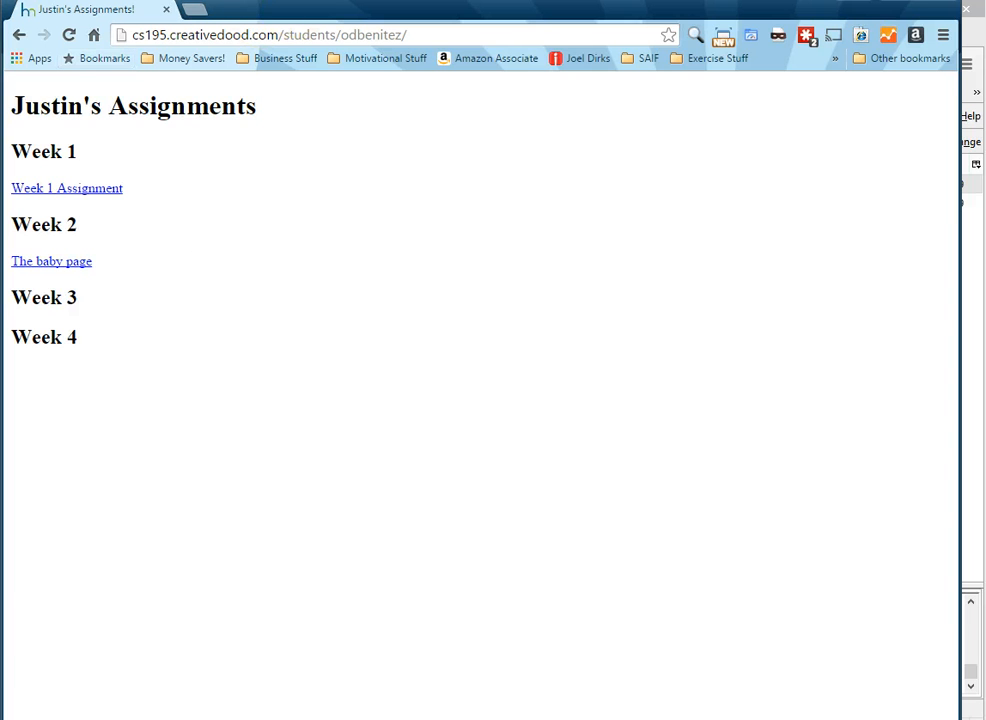
double_click(305, 7)
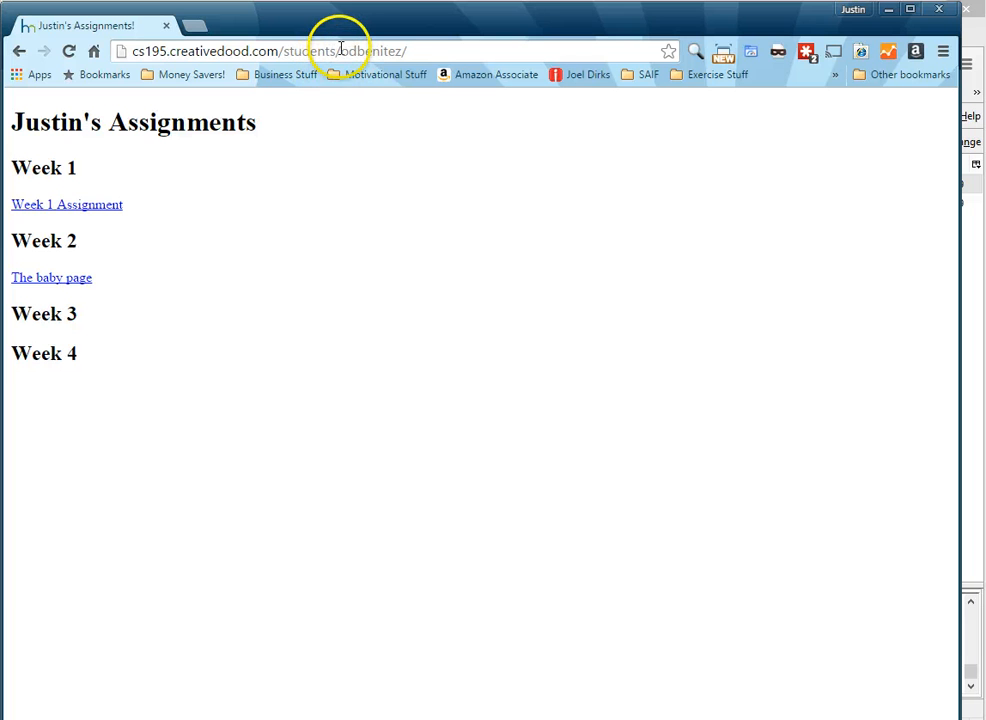
Highlight the students part and the student folder name in the page address to explain the URL
drag(336, 51, 300, 51)
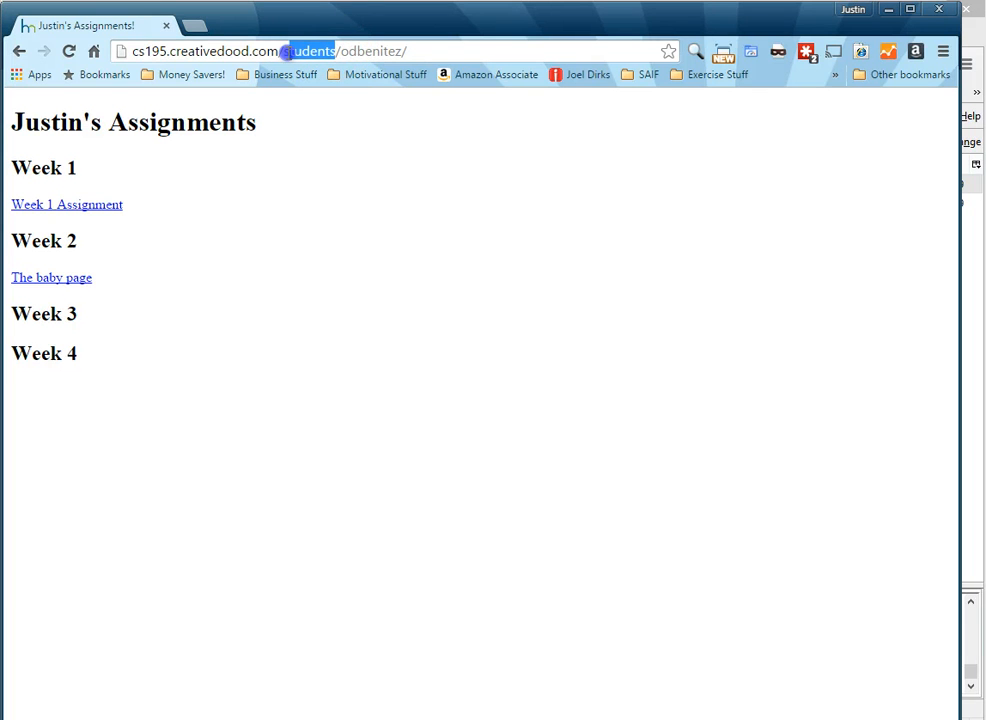
drag(412, 26, 512, 408)
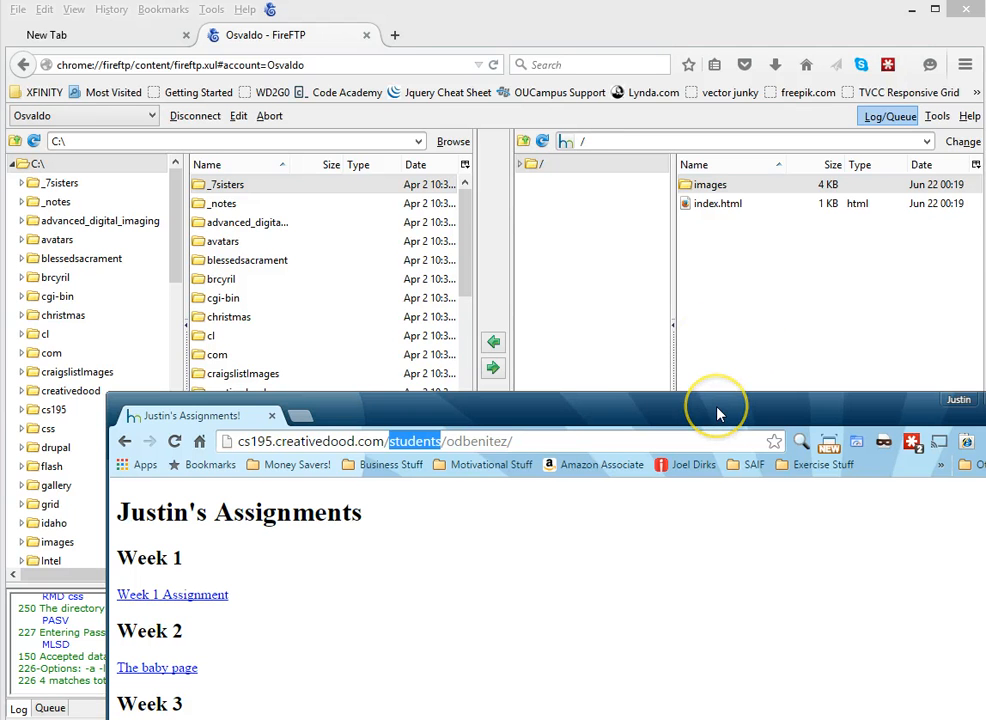
drag(717, 413, 602, 0)
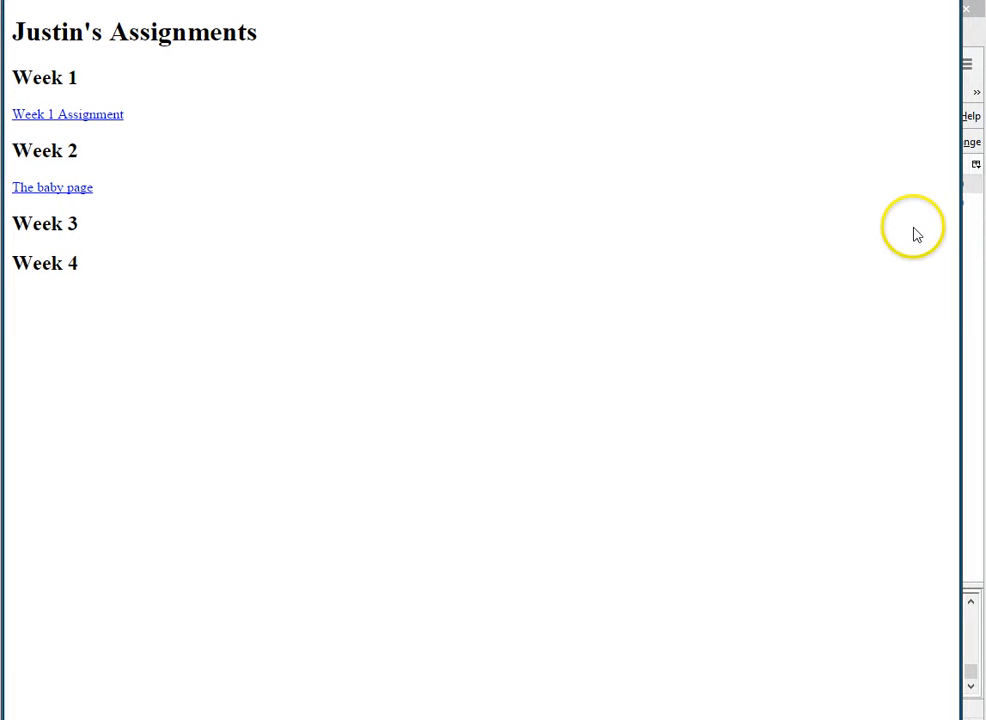
drag(602, 0, 414, 66)
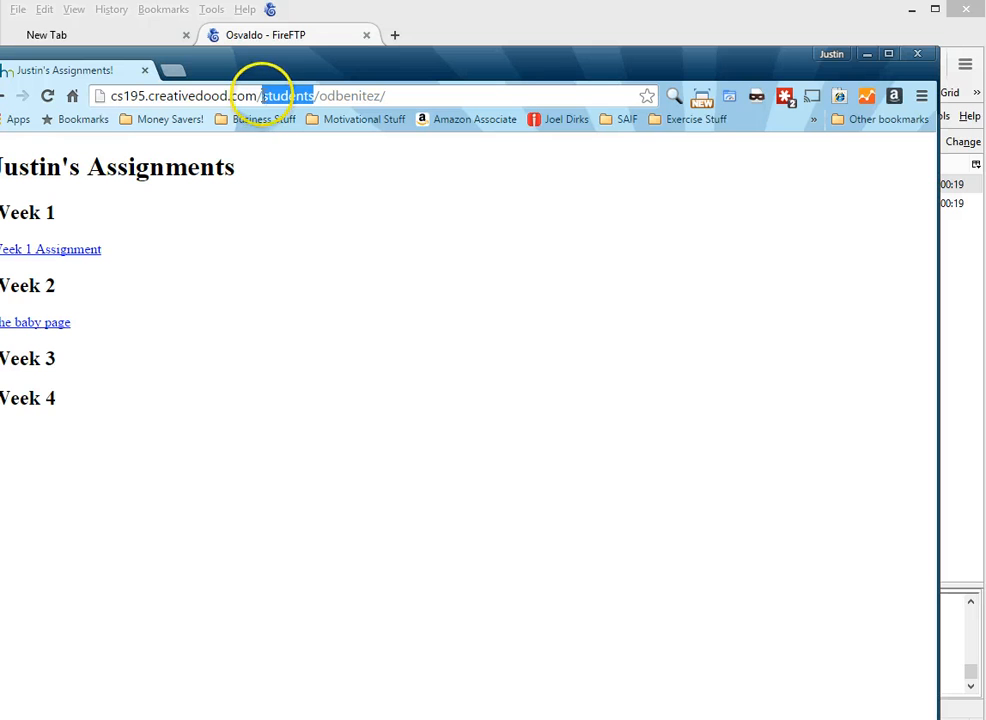
click(266, 95)
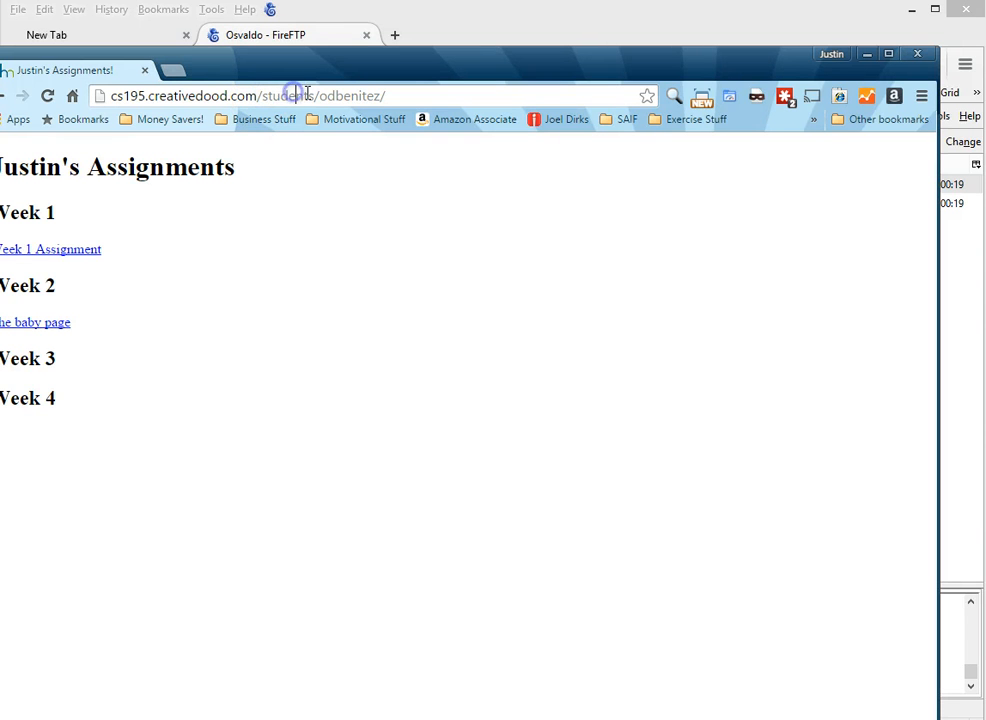
drag(318, 94, 377, 84)
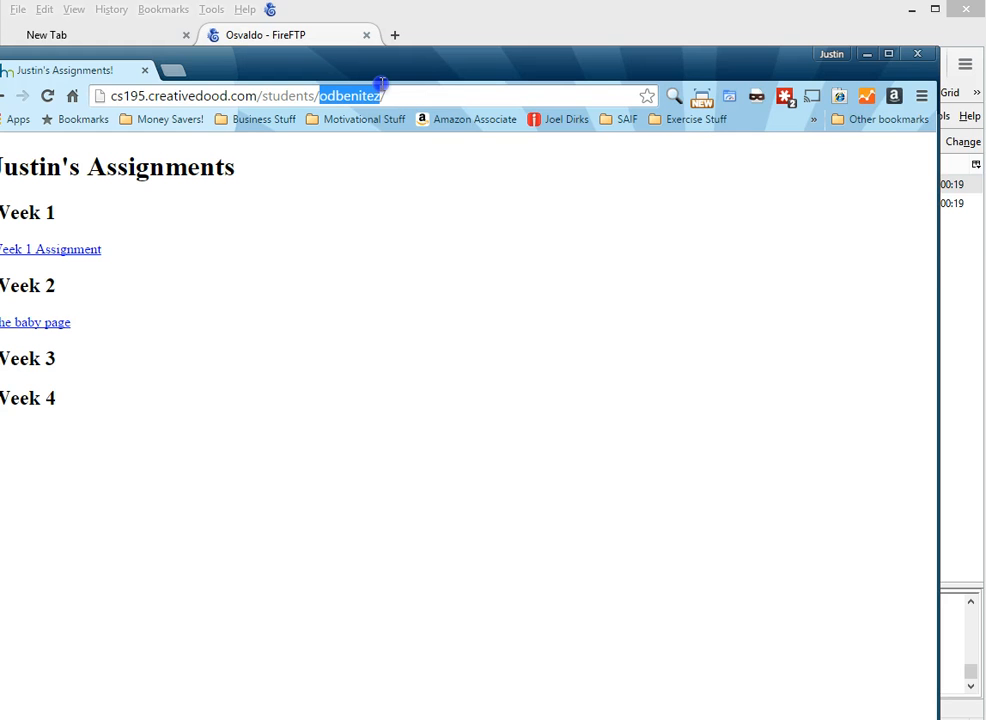
click(405, 89)
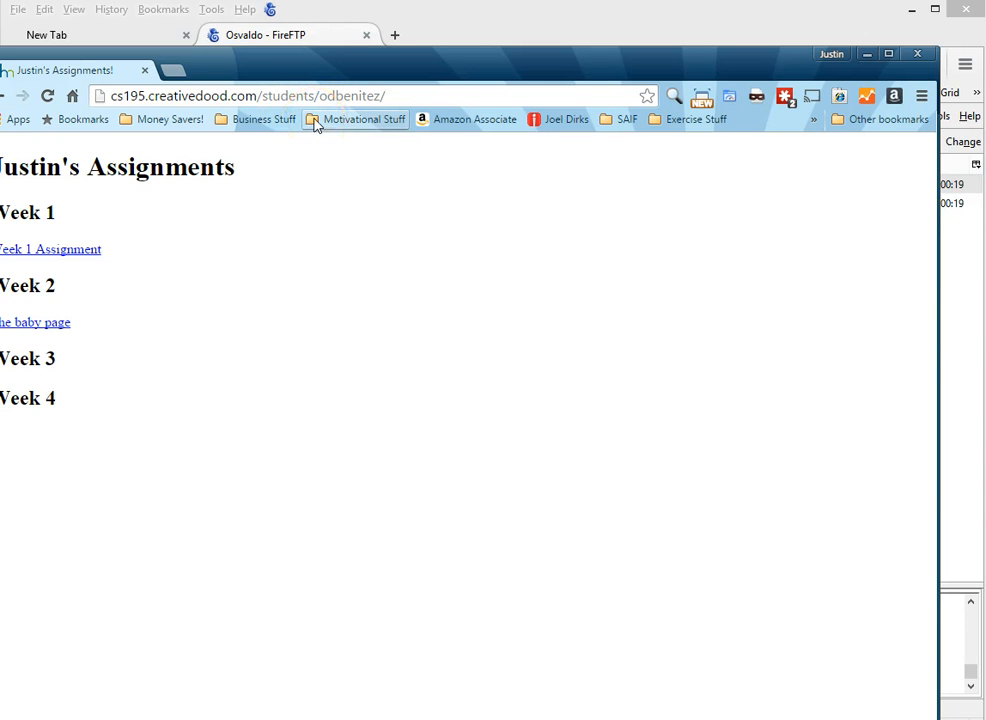
Close the Chrome window and select the _7sisters folder in FireFTP's local files
click(310, 72)
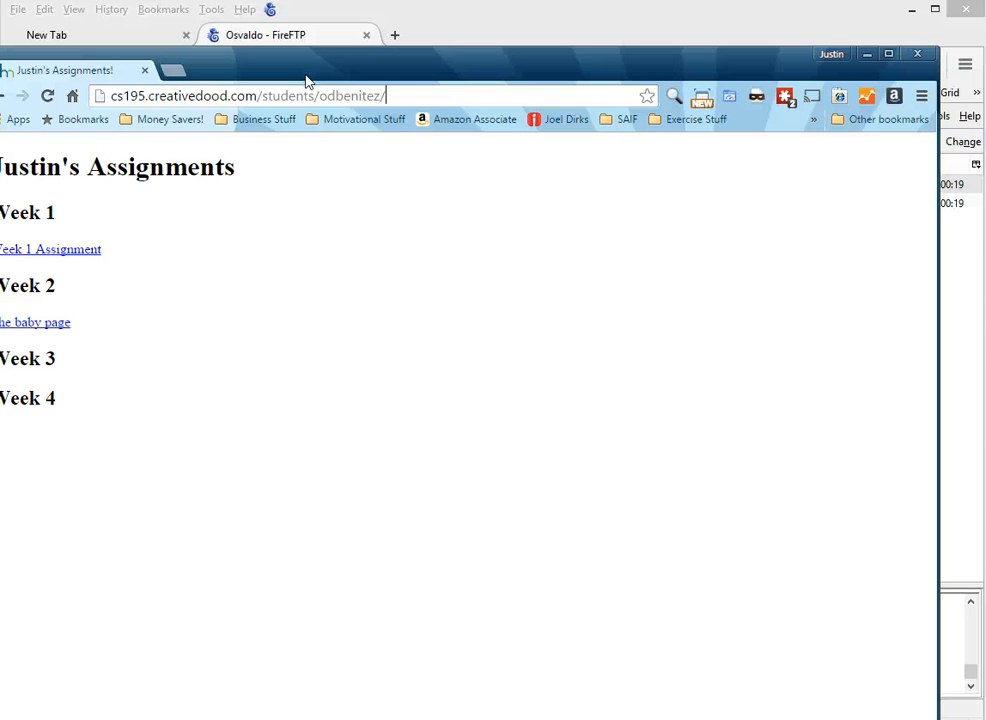
drag(307, 78, 776, 106)
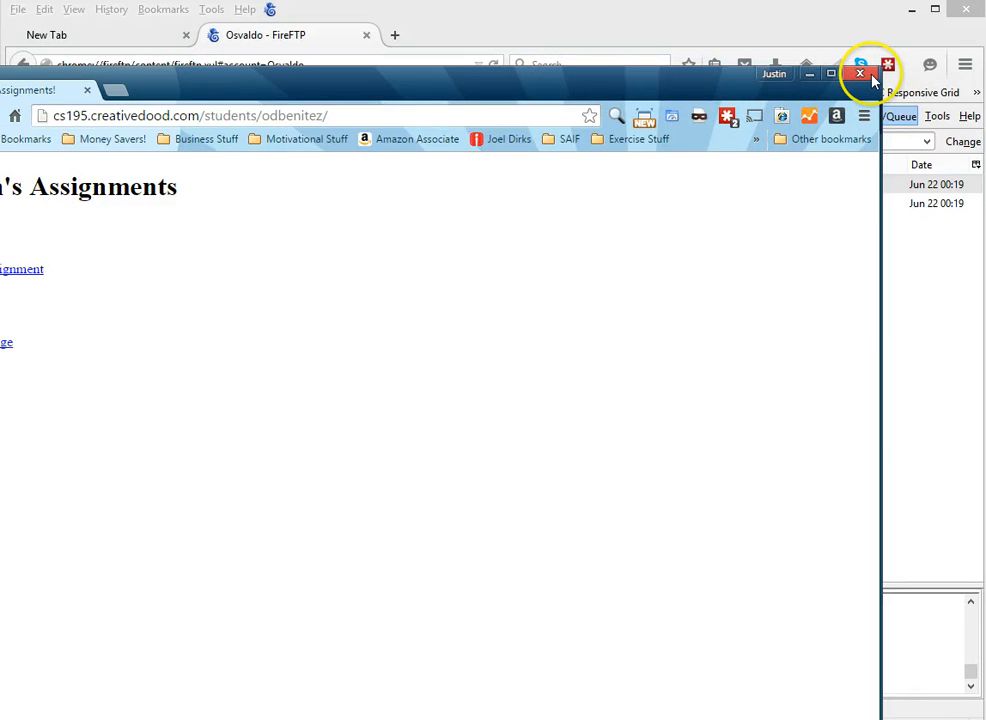
click(860, 73)
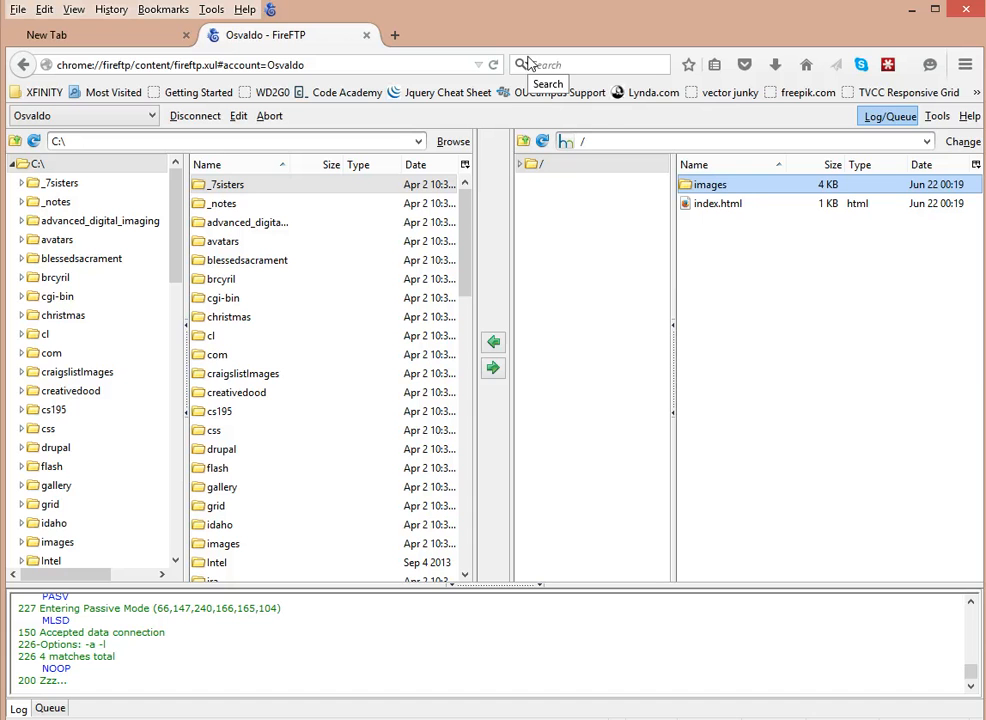
click(345, 184)
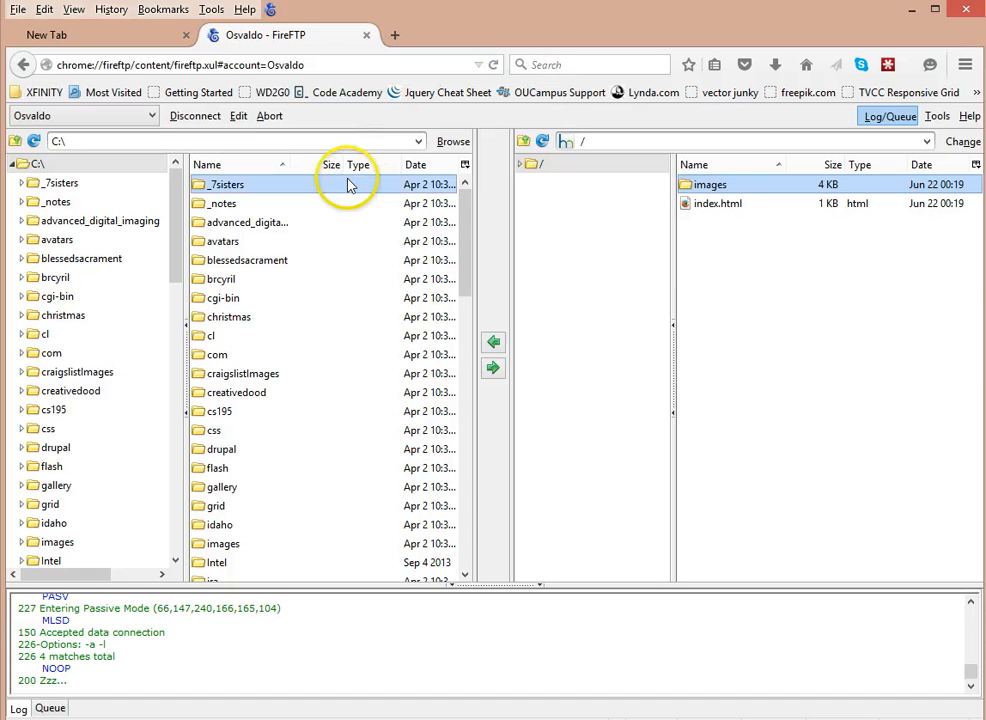